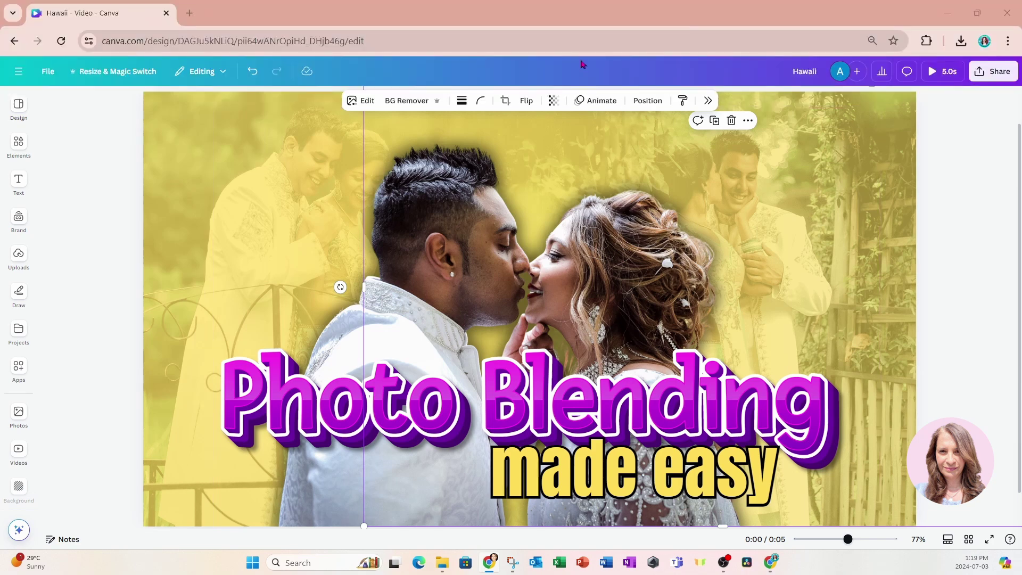
Clear away the template suggestions and confirm the design is 1920×1080
drag(405, 7, 1021, 181)
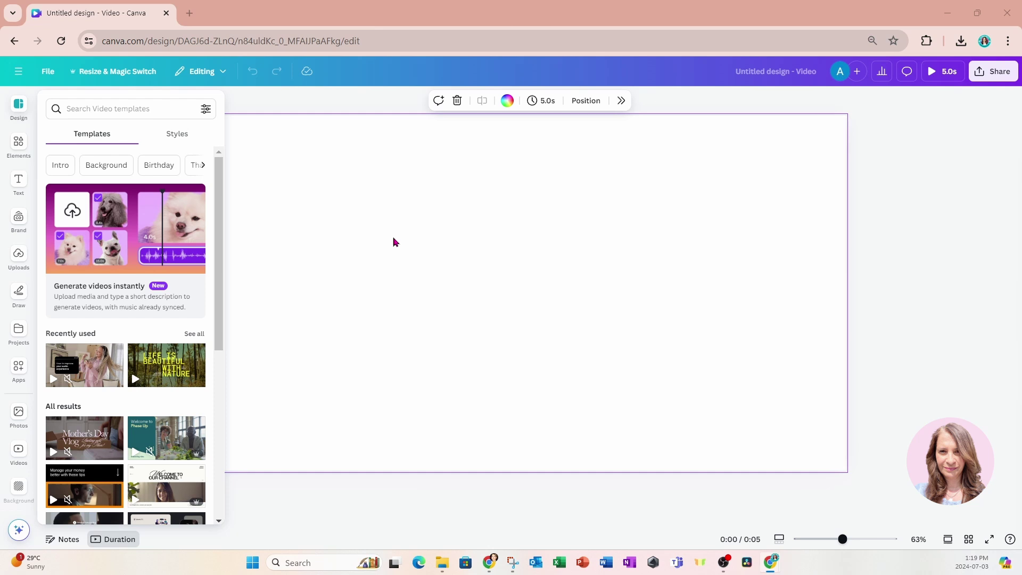
click(240, 104)
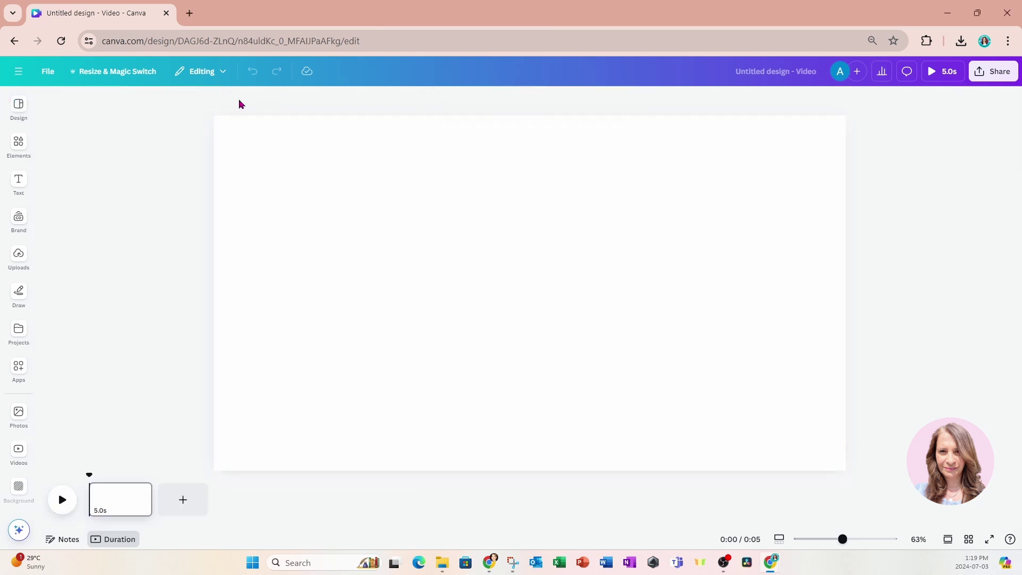
click(52, 74)
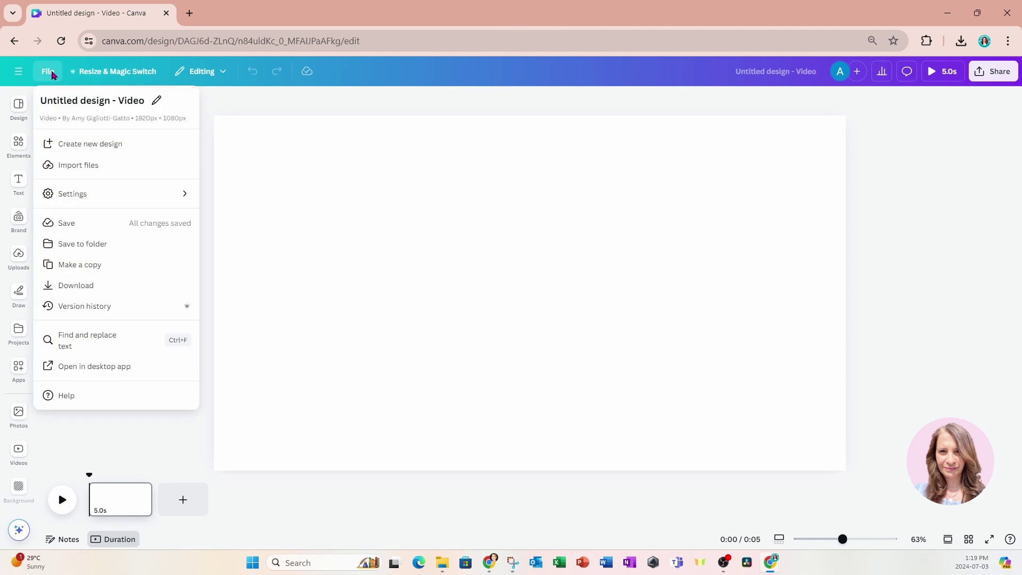
click(407, 213)
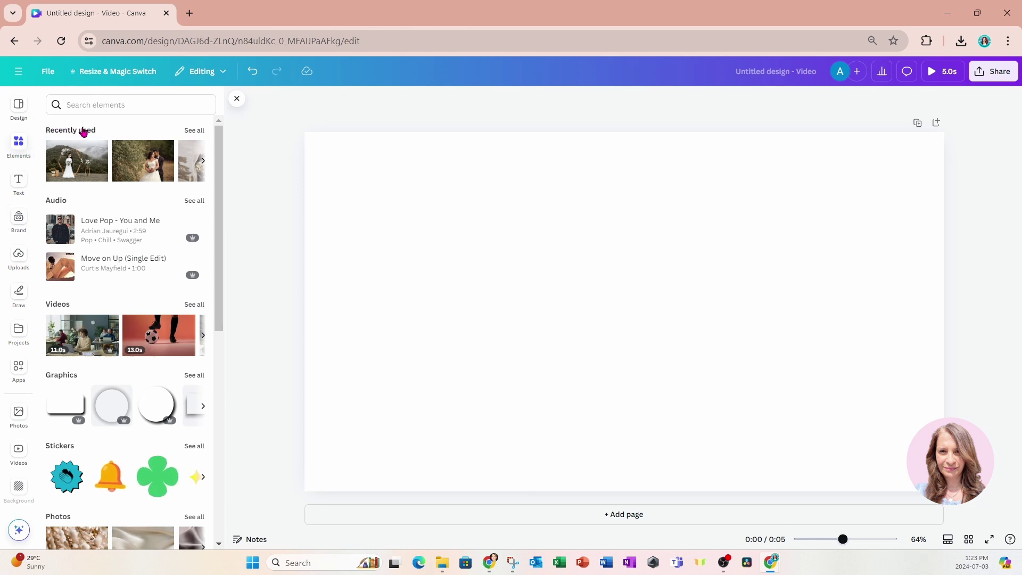
Show all Recently used elements and scroll through the wedding photos and graphics
click(196, 131)
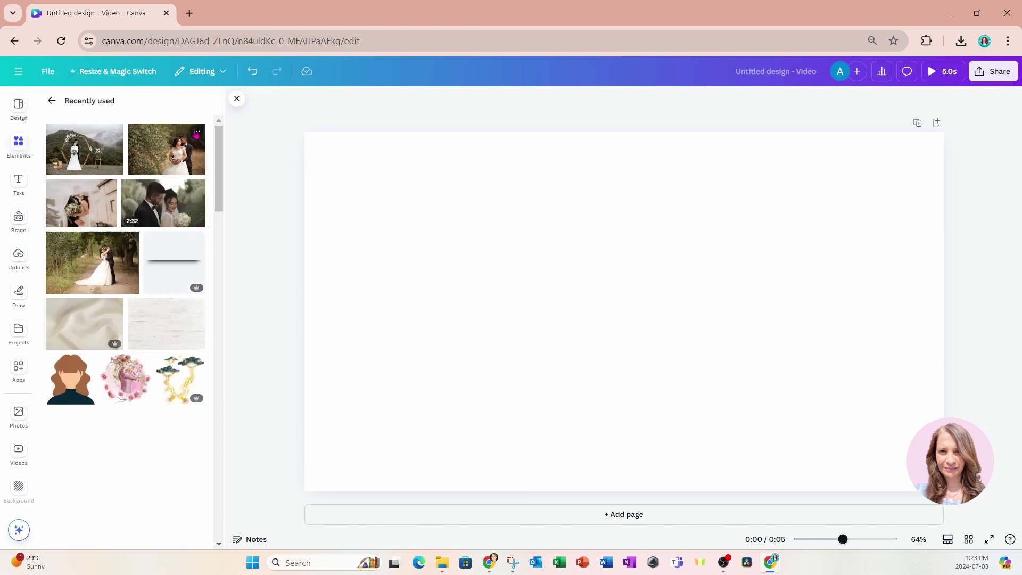
scroll(163, 315, down, 13)
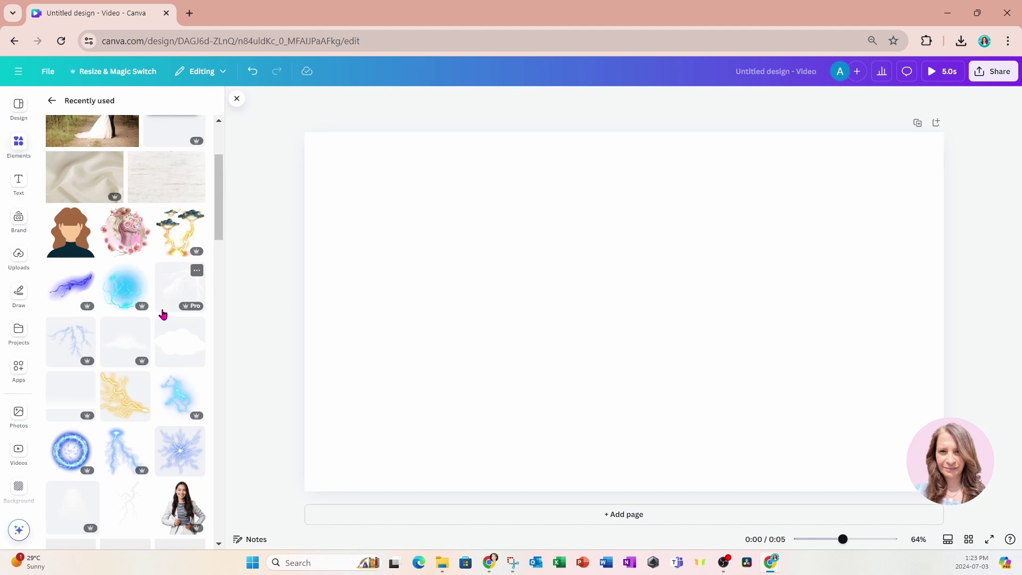
scroll(163, 314, down, 2)
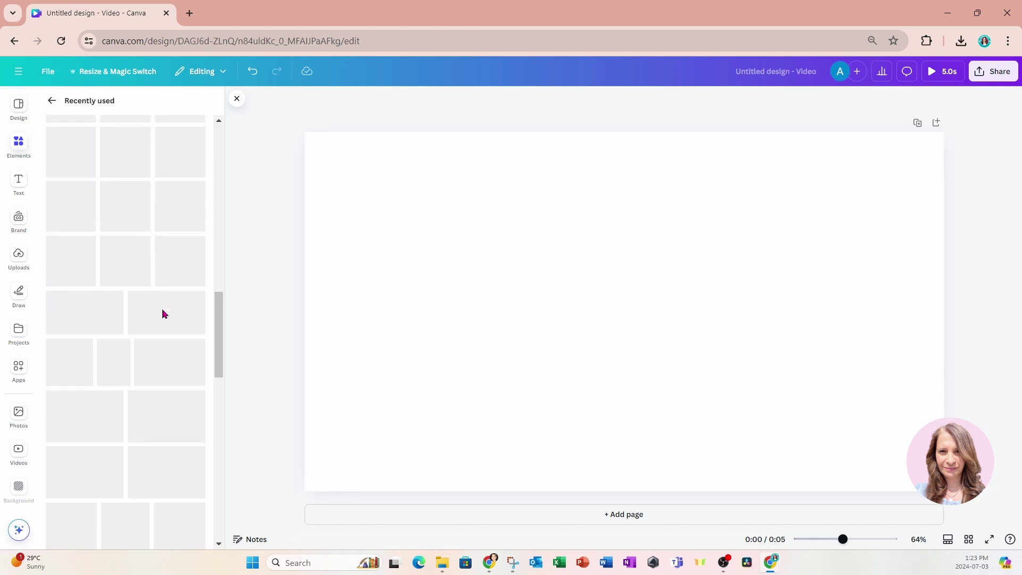
scroll(163, 314, down, 1)
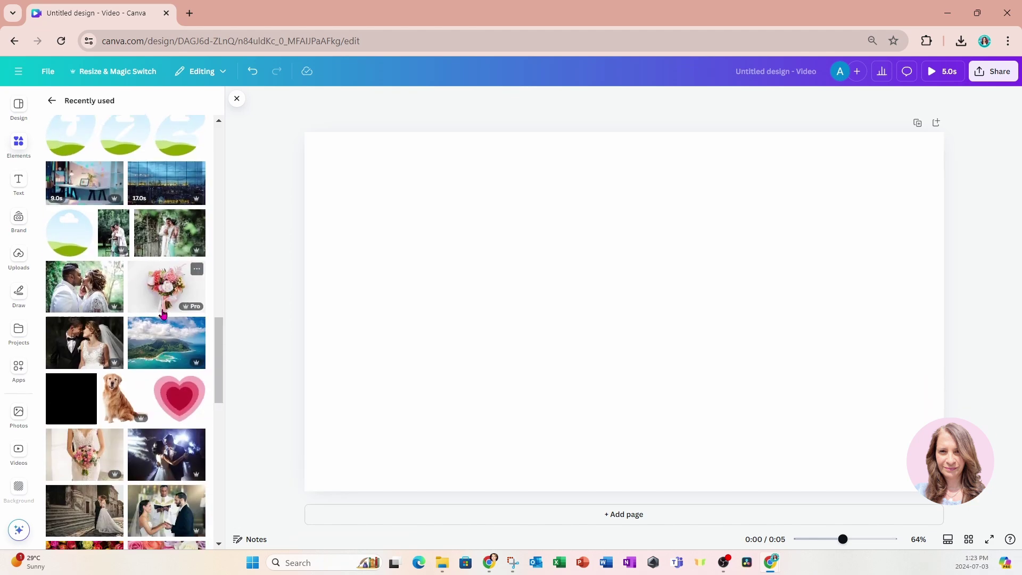
Add the kissing-couple, garden and gate wedding photos to the page
click(80, 287)
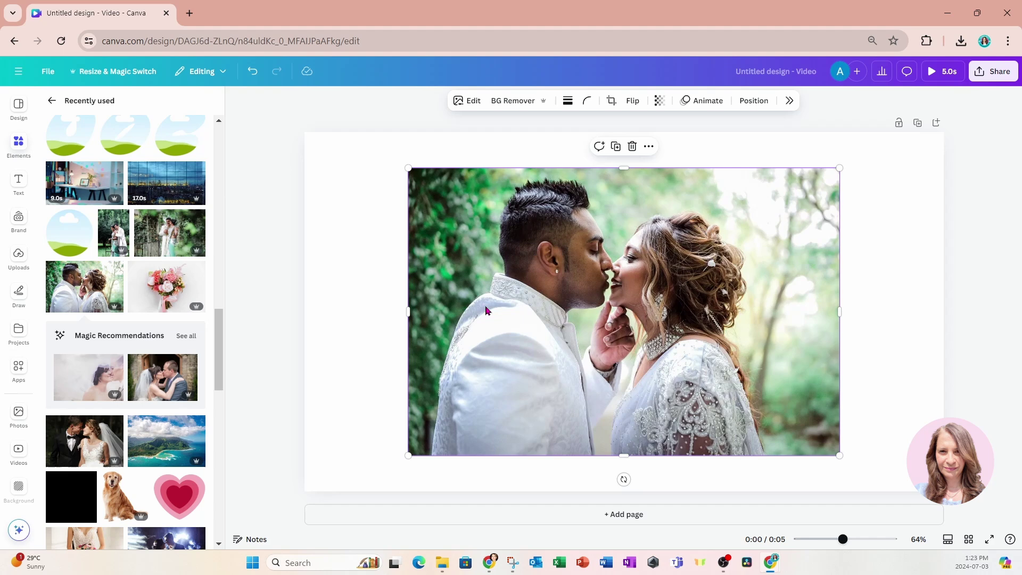
drag(490, 311, 620, 343)
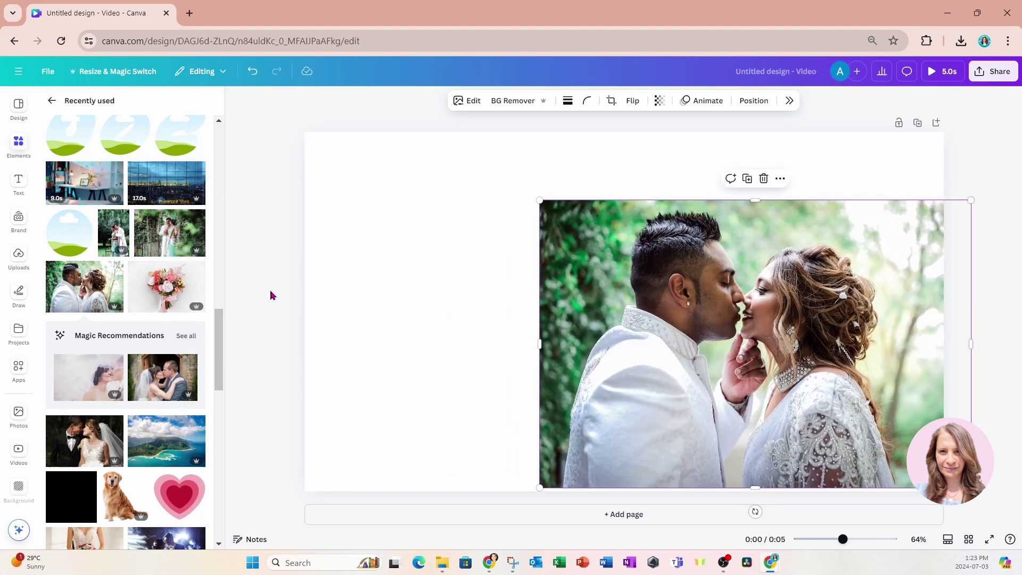
click(157, 240)
drag(640, 325, 531, 302)
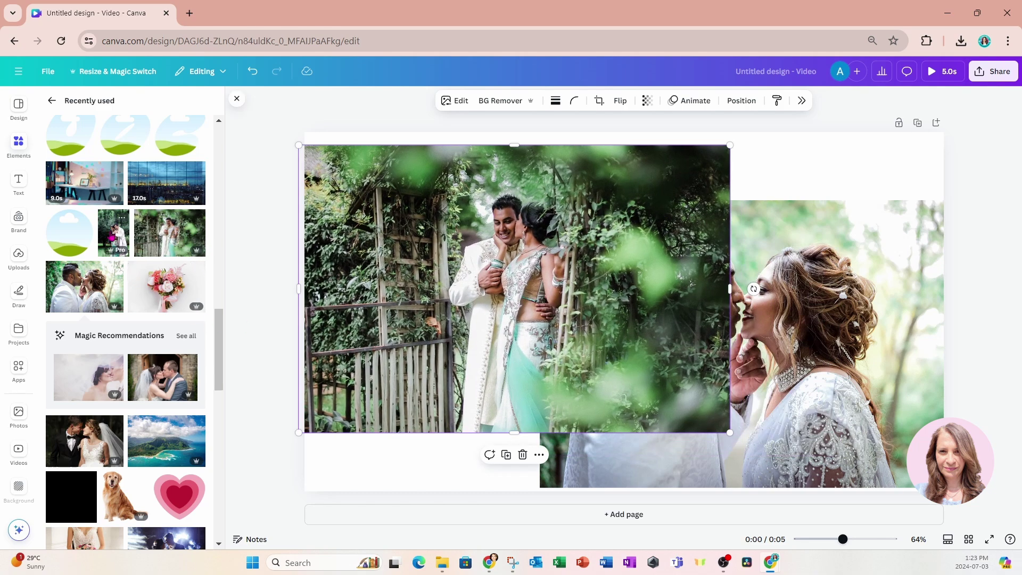
click(112, 237)
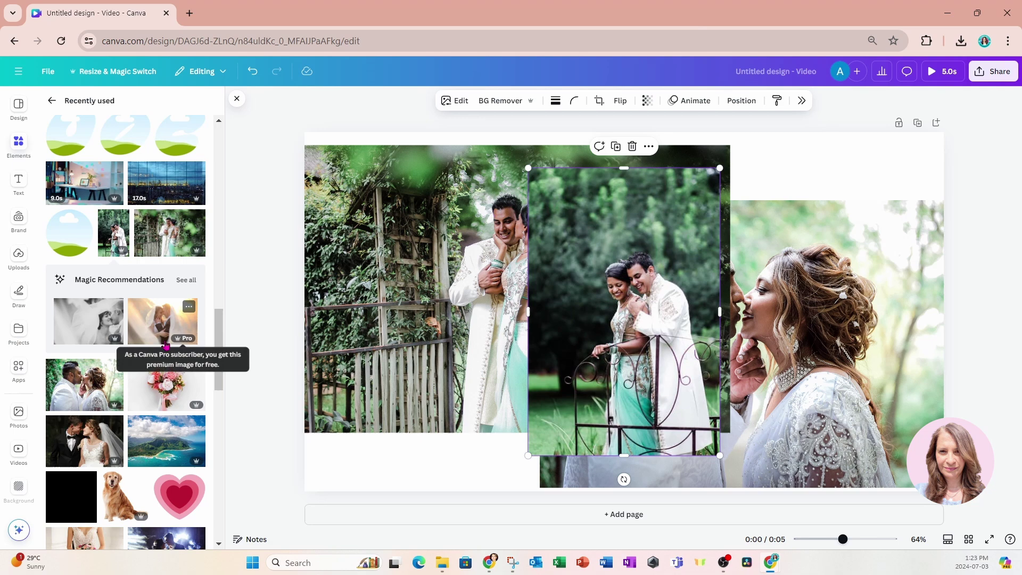
scroll(151, 360, down, 2)
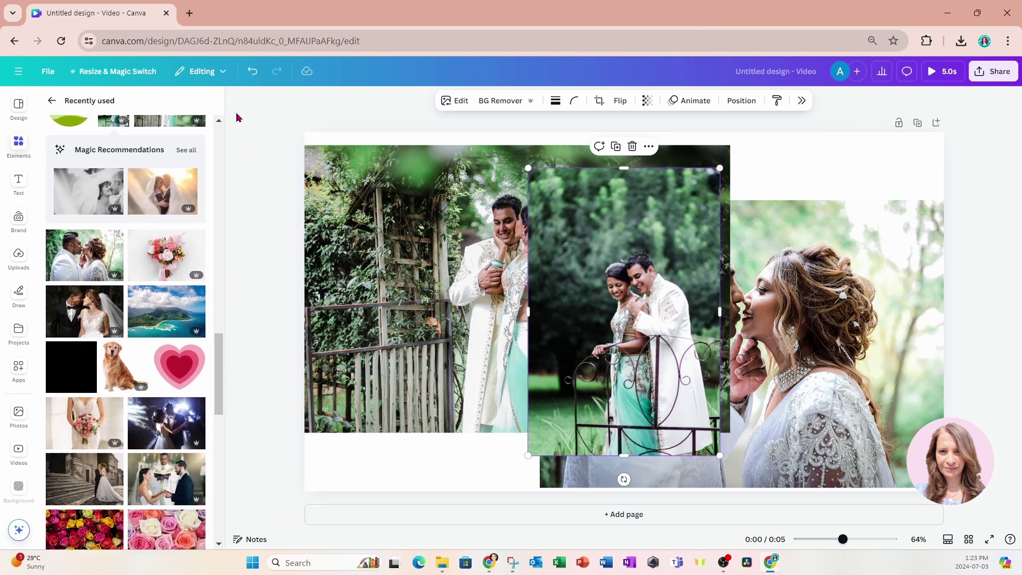
Arrange the photos: garden couple left, gate couple right, kissing couple shrunk to lower right
click(237, 101)
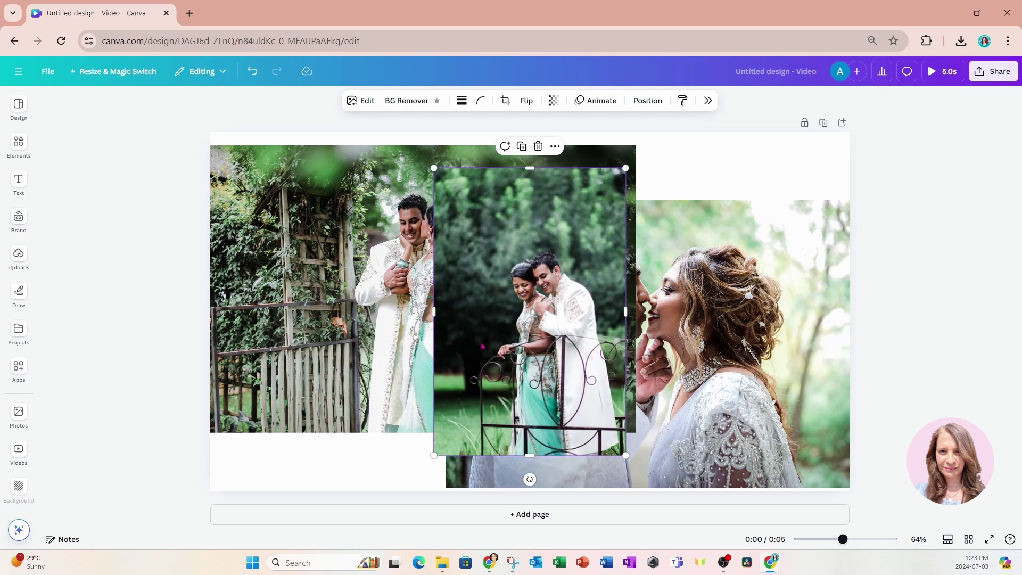
drag(483, 347, 399, 324)
click(564, 288)
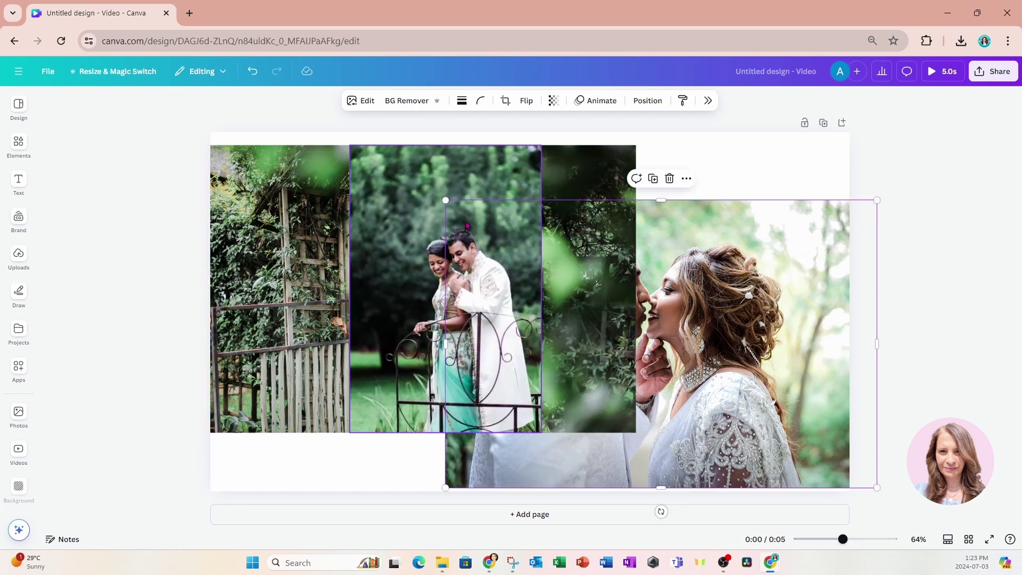
drag(446, 201, 678, 353)
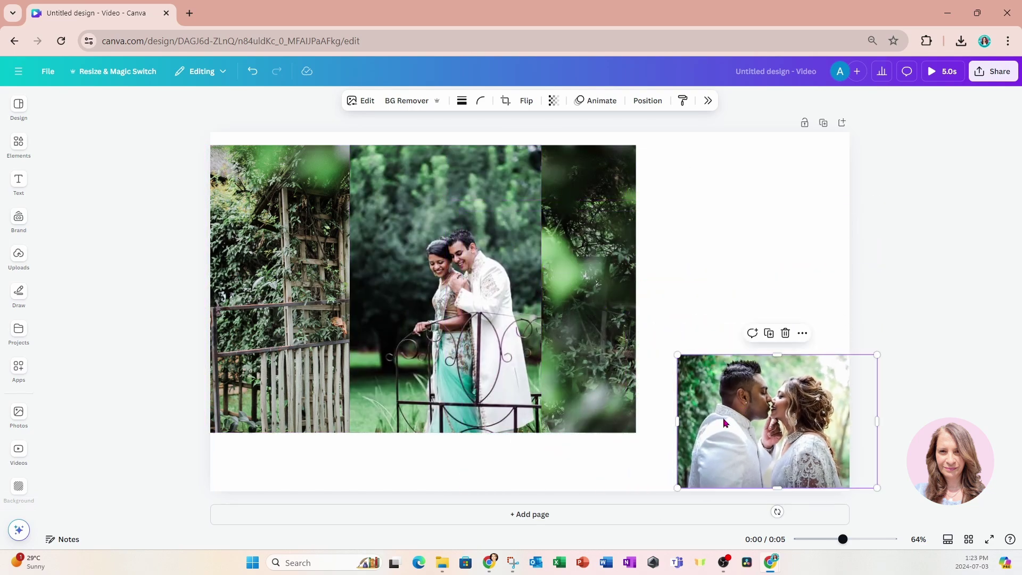
drag(724, 417, 804, 422)
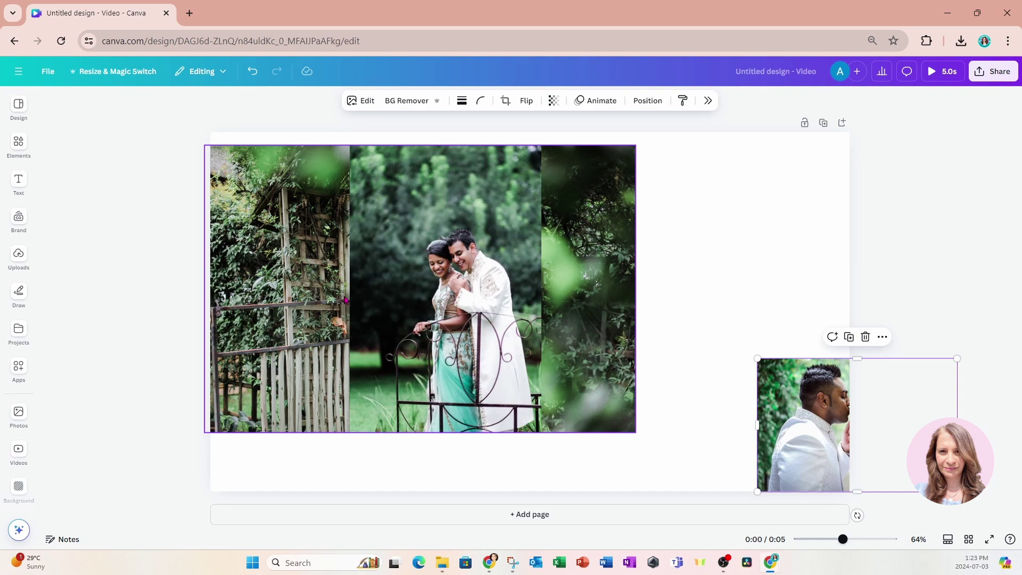
drag(380, 326, 677, 326)
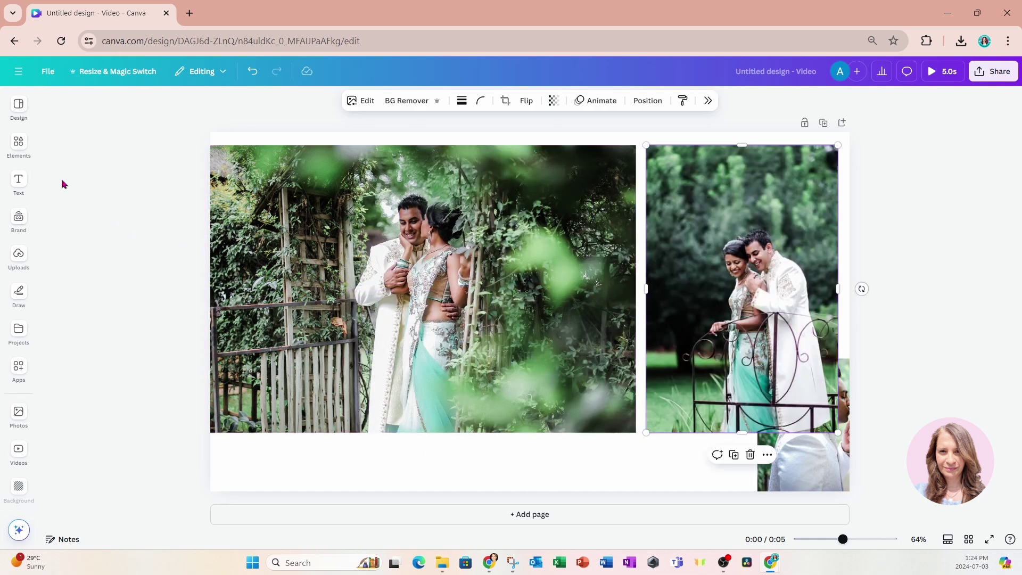
Search the apps for 'reflect' and launch Easy Reflections
click(19, 367)
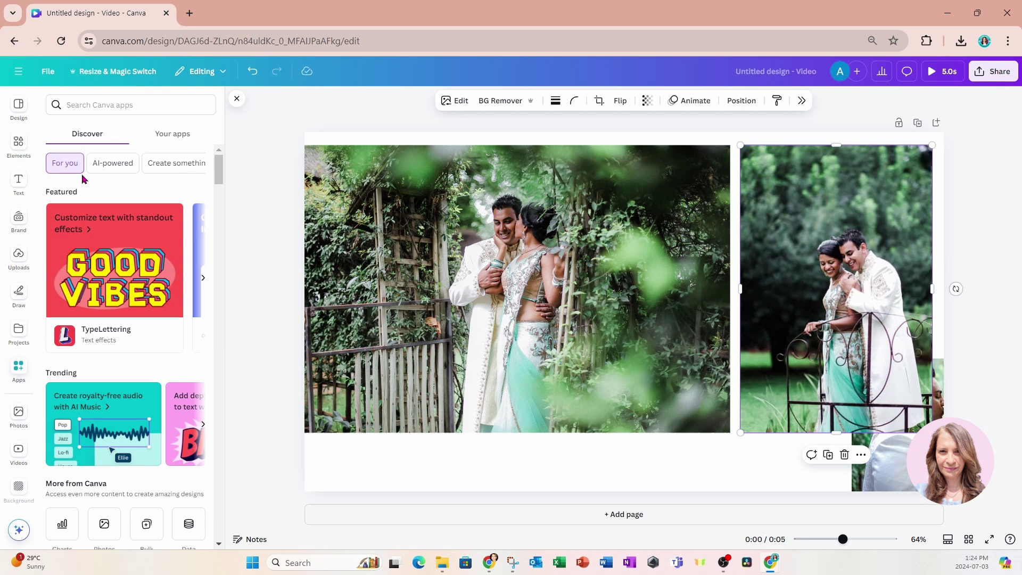
click(97, 106)
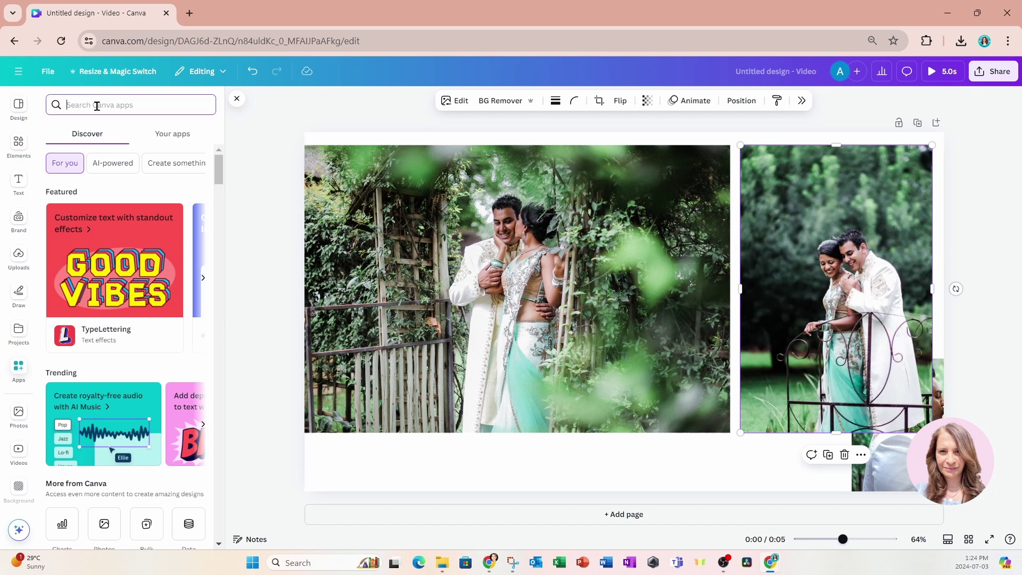
text(ref)
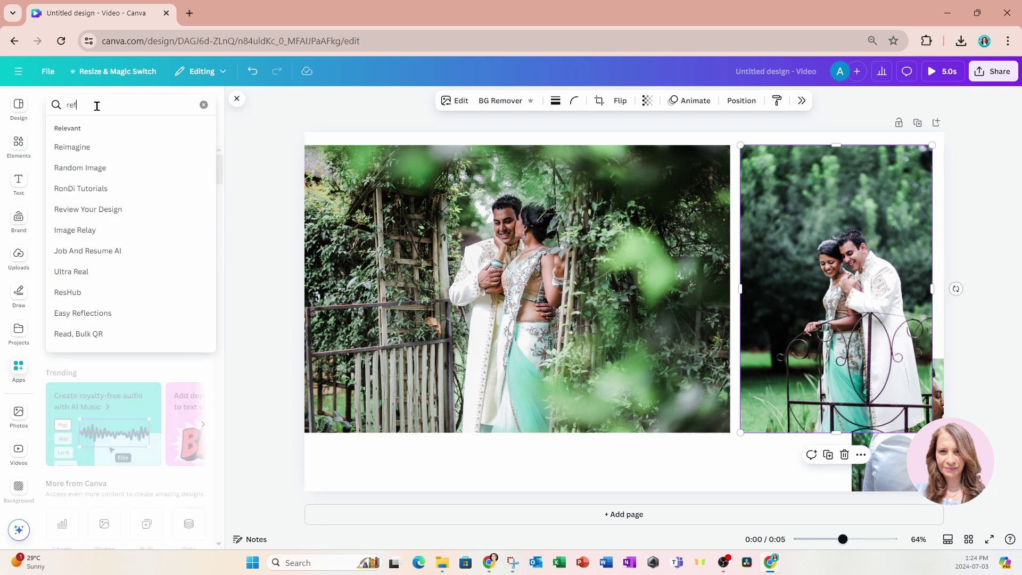
text(lect)
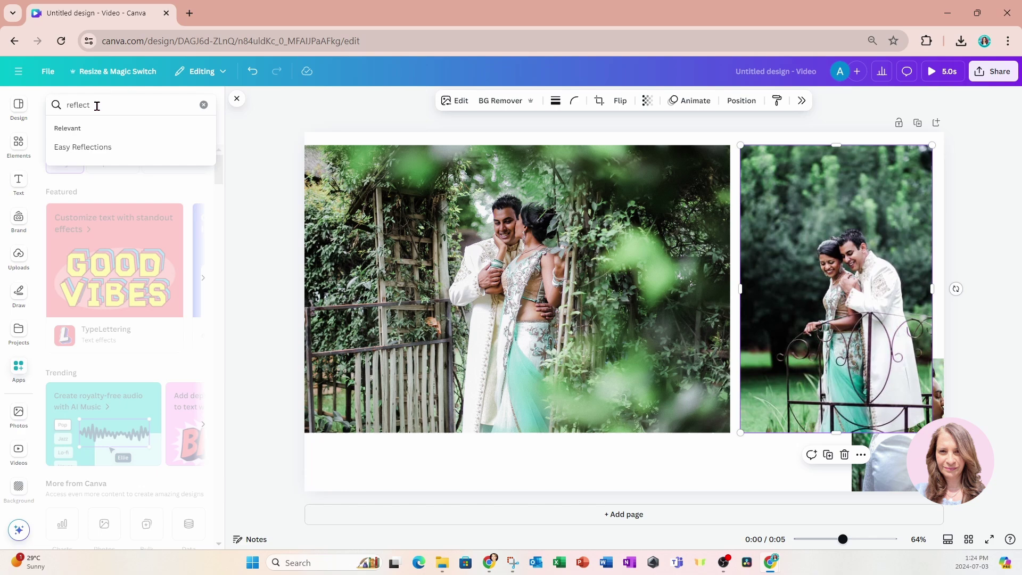
click(72, 154)
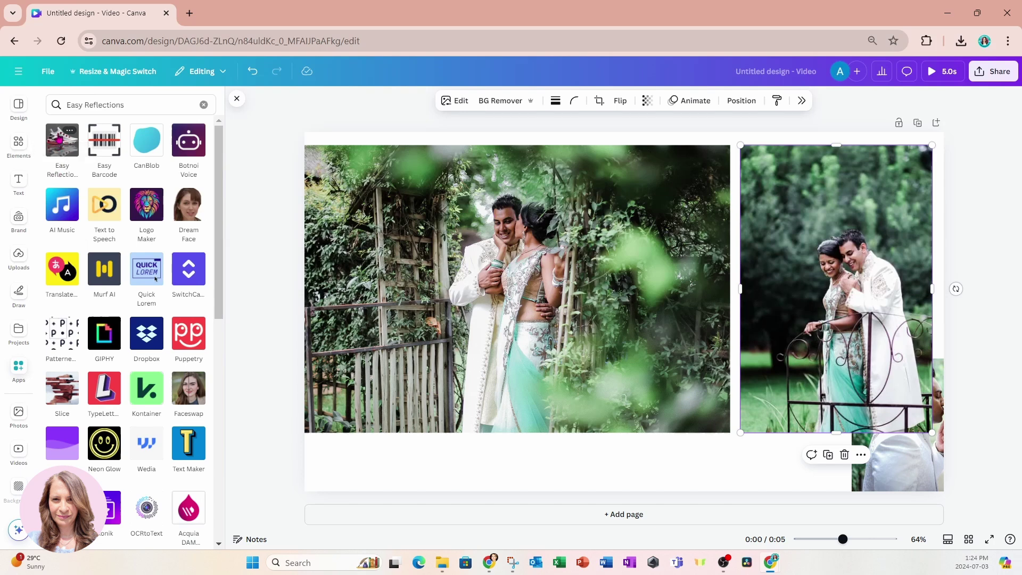
click(59, 137)
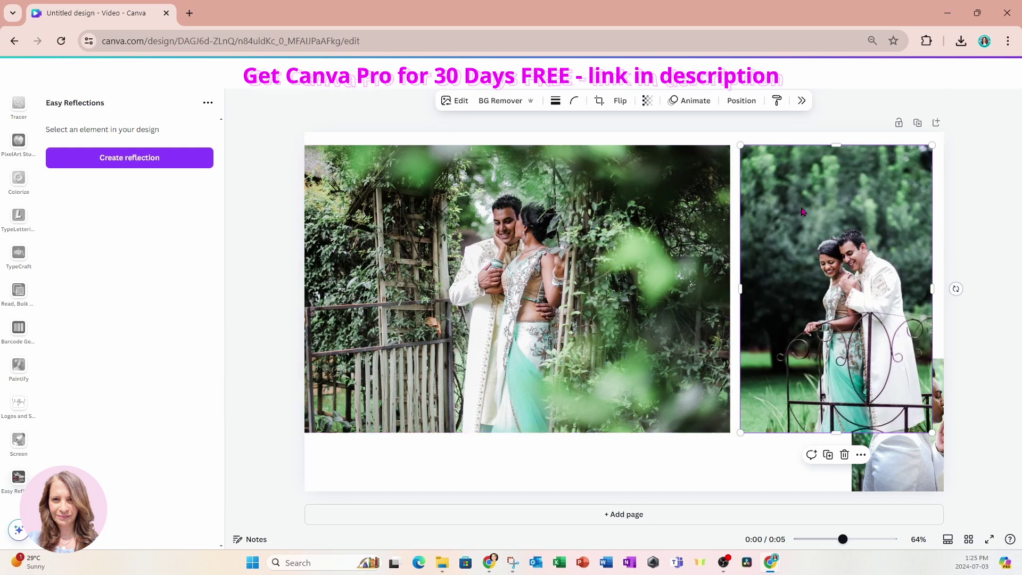
Create a Right-side reflection of the railing-couple photo with offset 21 and opacity 40
click(97, 157)
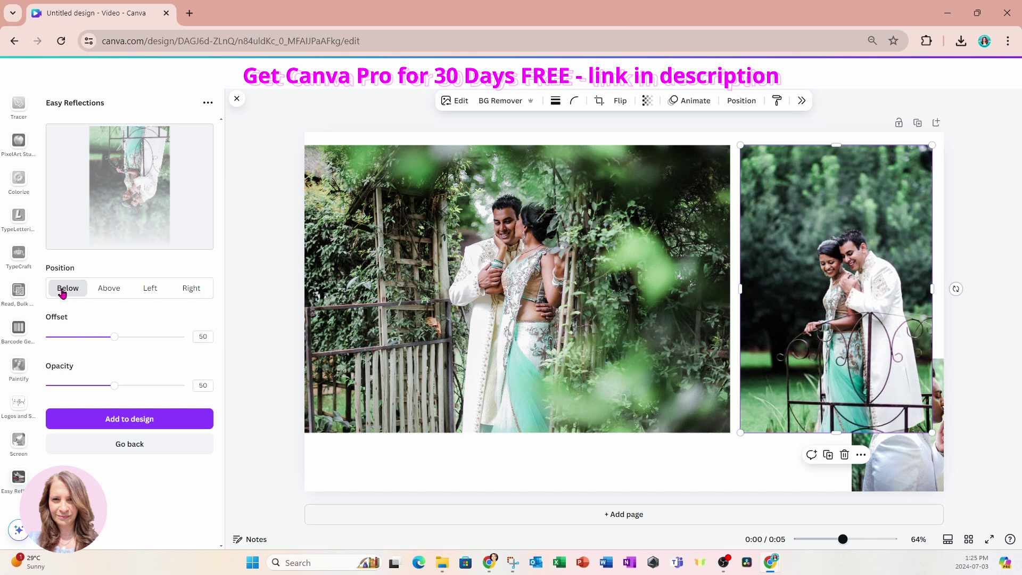
click(108, 291)
click(149, 293)
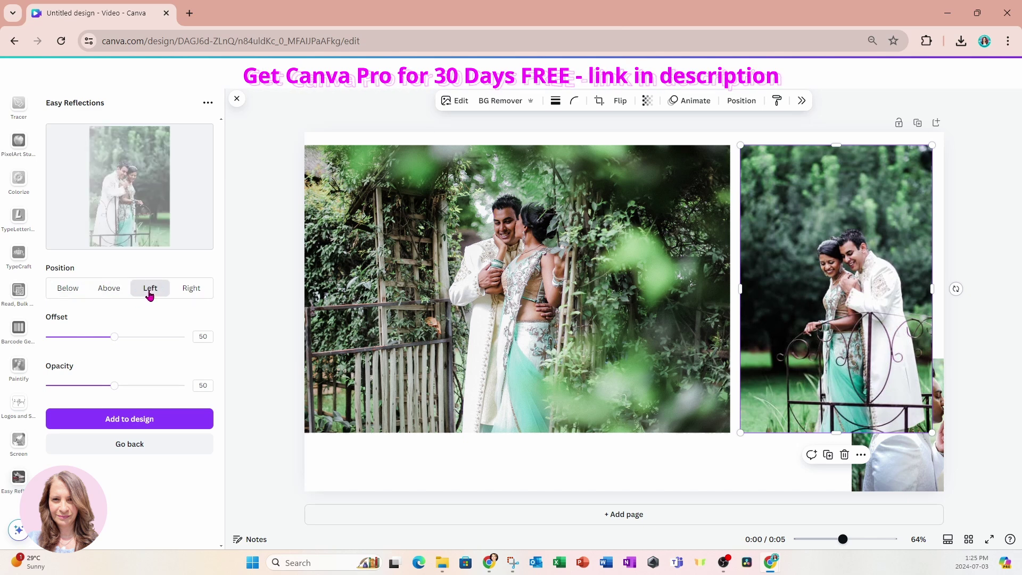
click(184, 293)
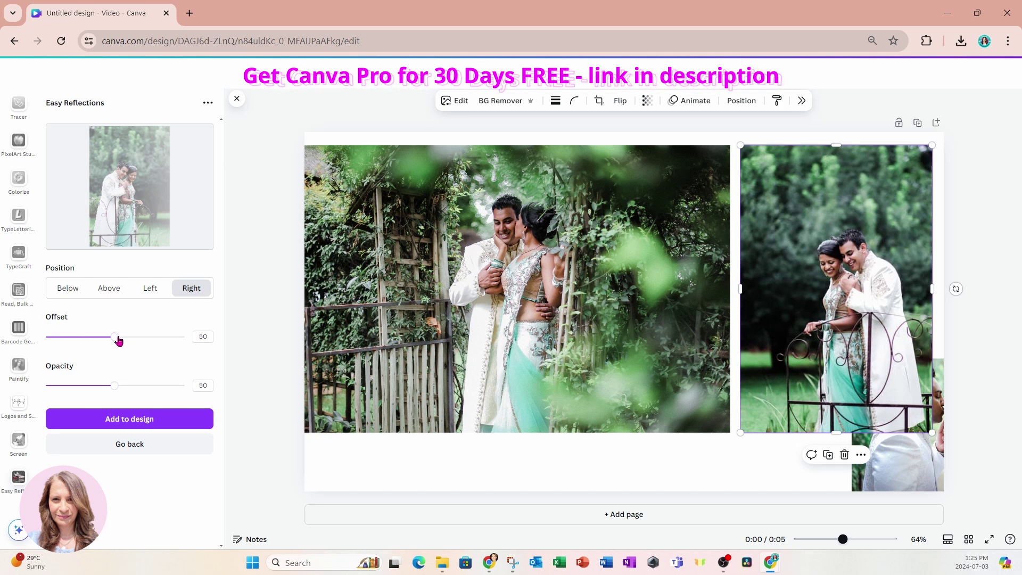
drag(118, 341, 75, 341)
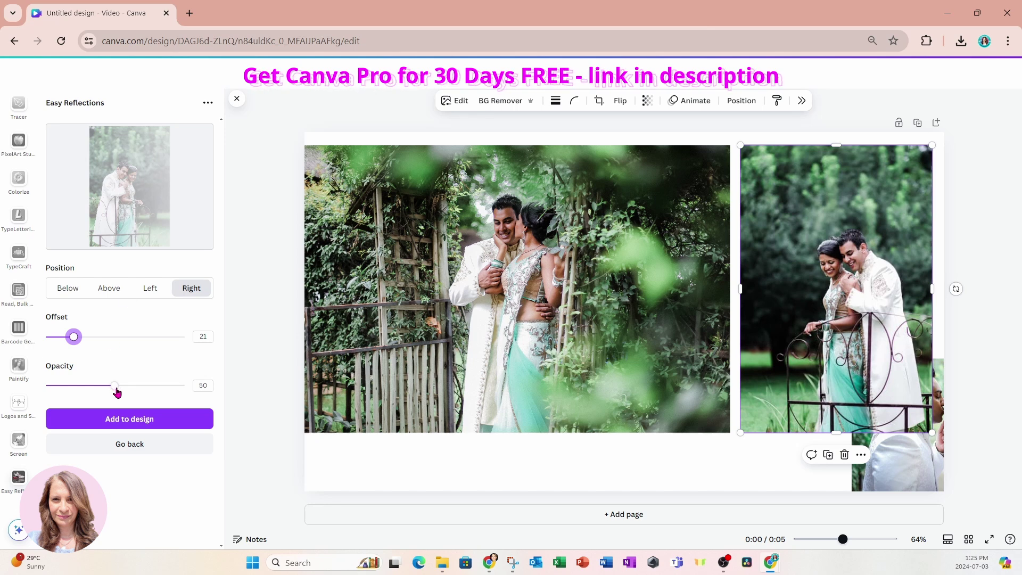
drag(116, 392, 103, 393)
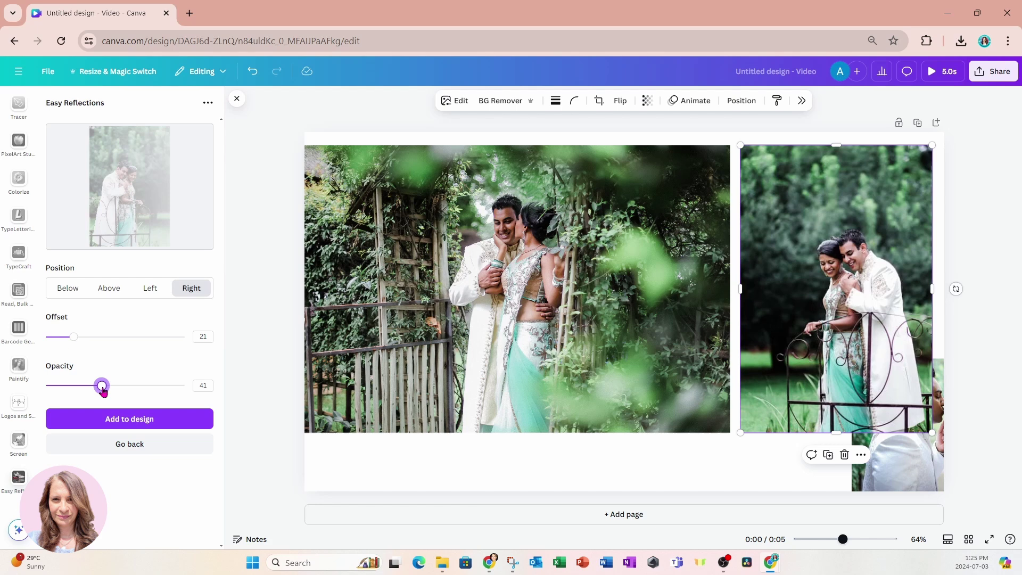
drag(104, 393, 102, 393)
Insert the railing reflection, shrink the railing photo to the top right, and place the reflection beside it
click(100, 424)
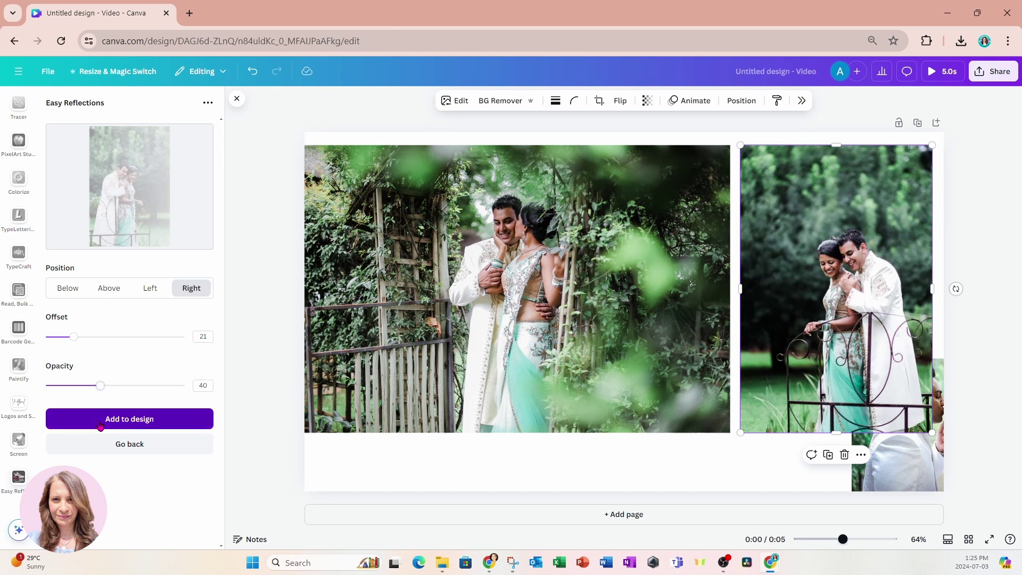
drag(603, 350, 624, 457)
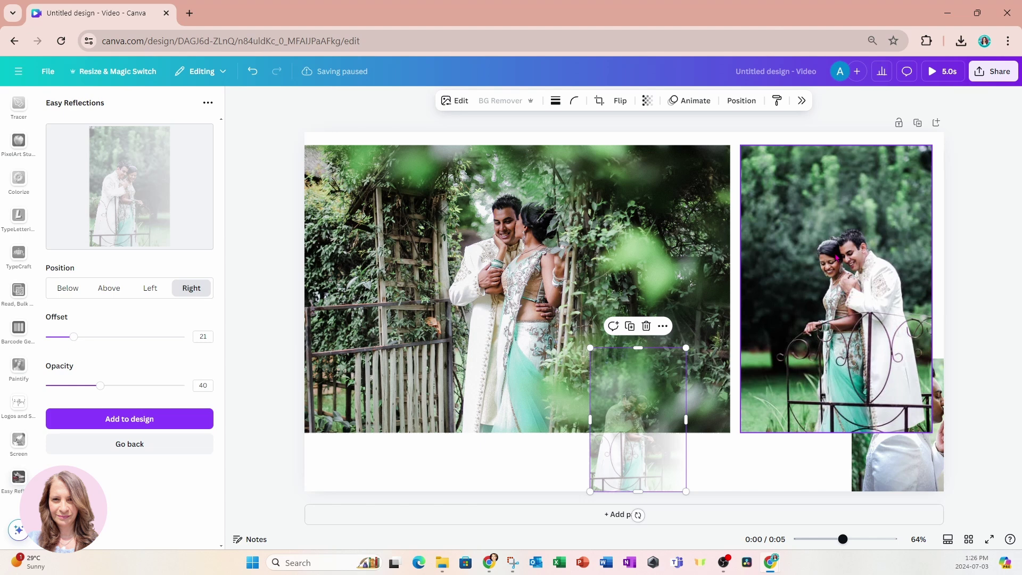
click(805, 181)
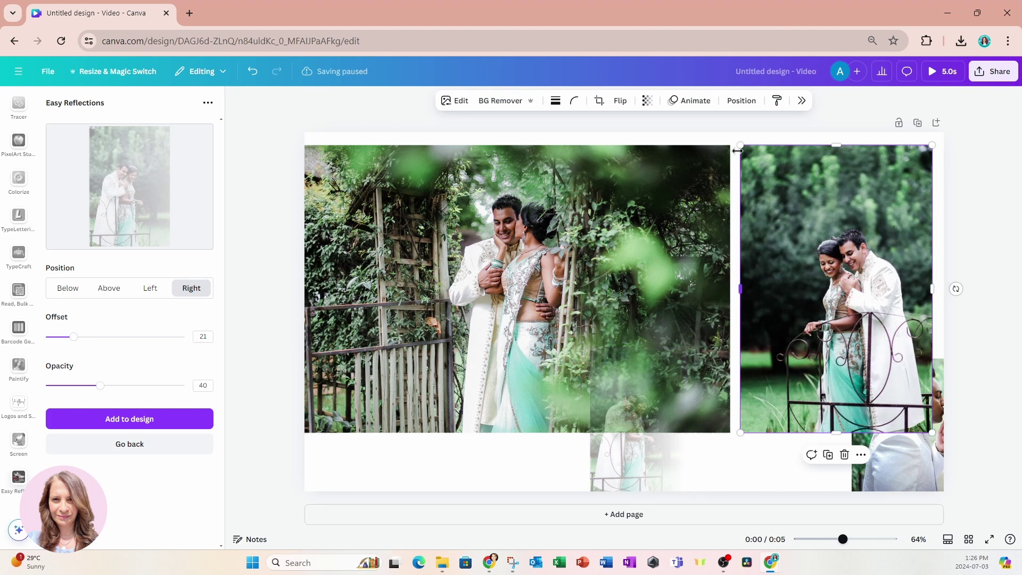
drag(741, 146, 864, 322)
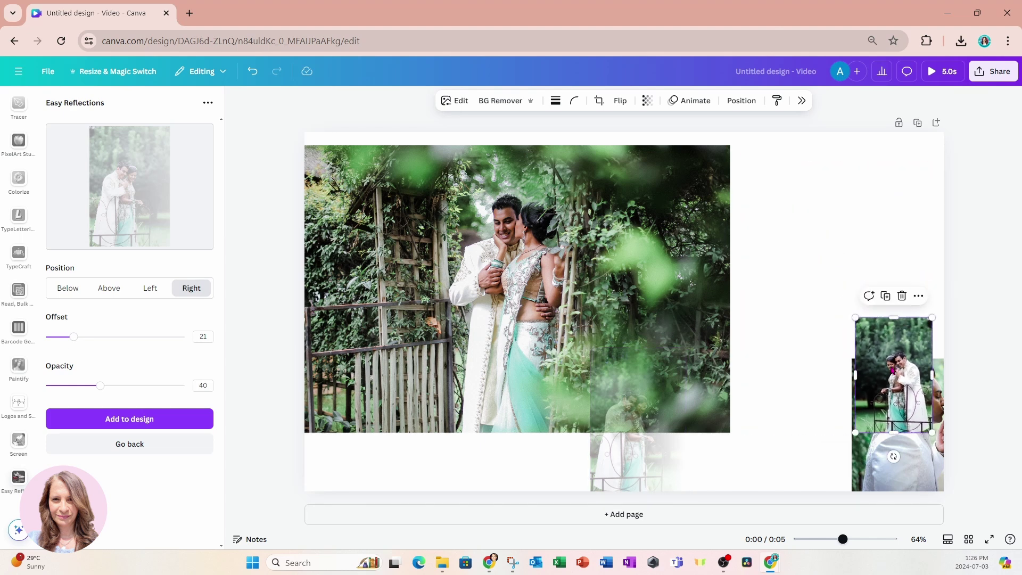
drag(895, 368, 895, 215)
drag(634, 452, 785, 267)
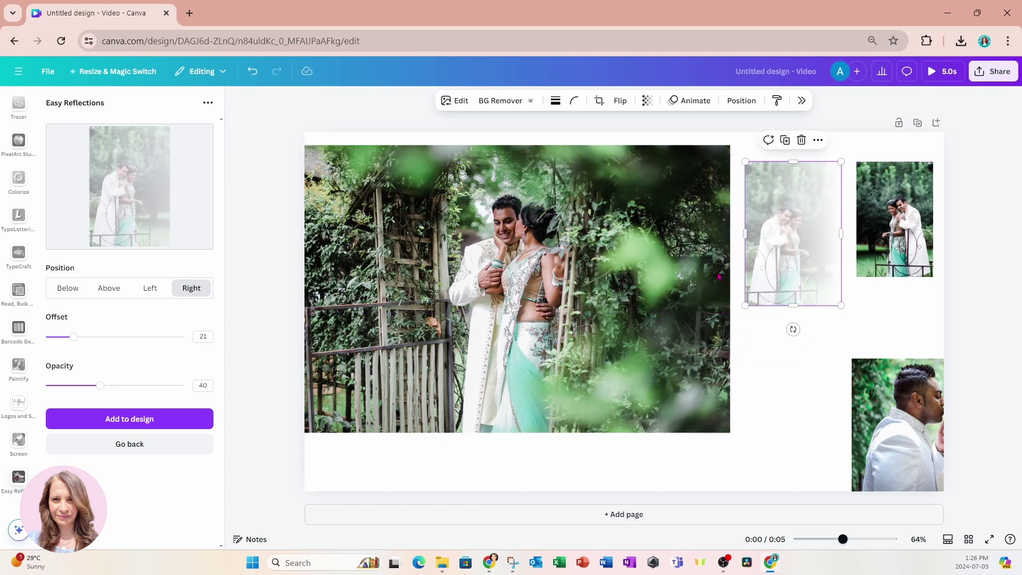
Add a Left-side reflection of the garden-couple photo with offset 50 and opacity 50
click(500, 276)
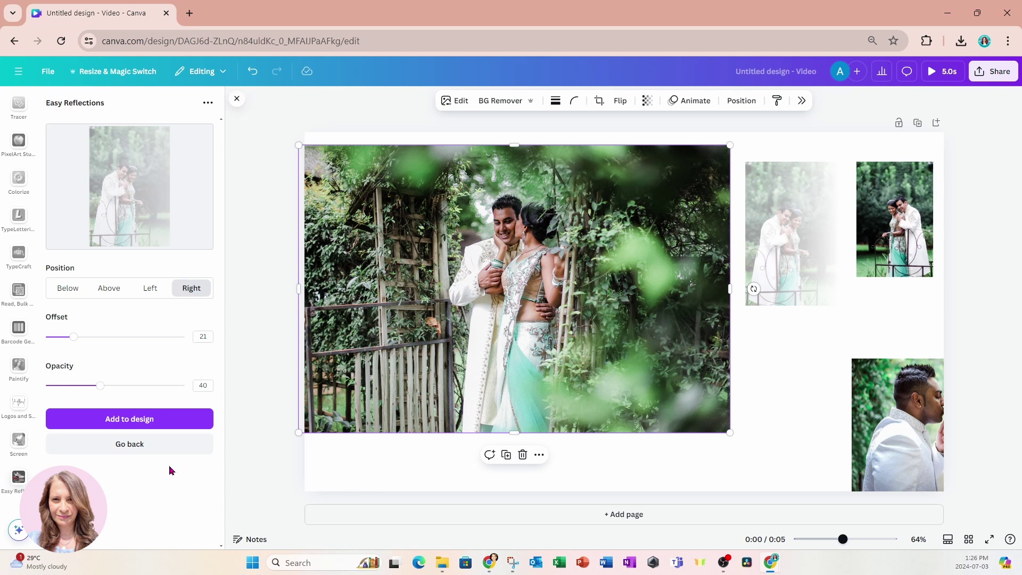
click(163, 451)
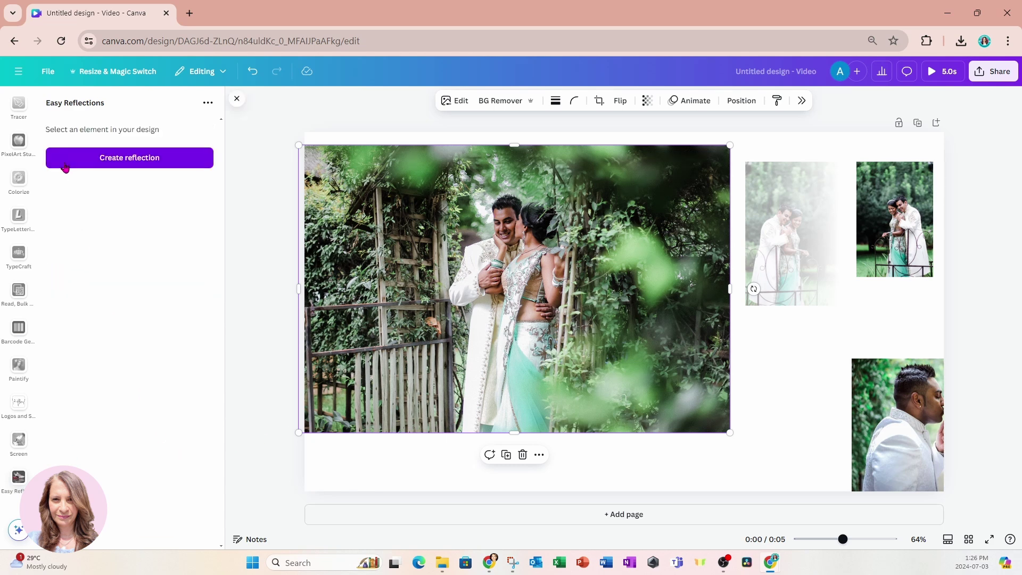
click(110, 165)
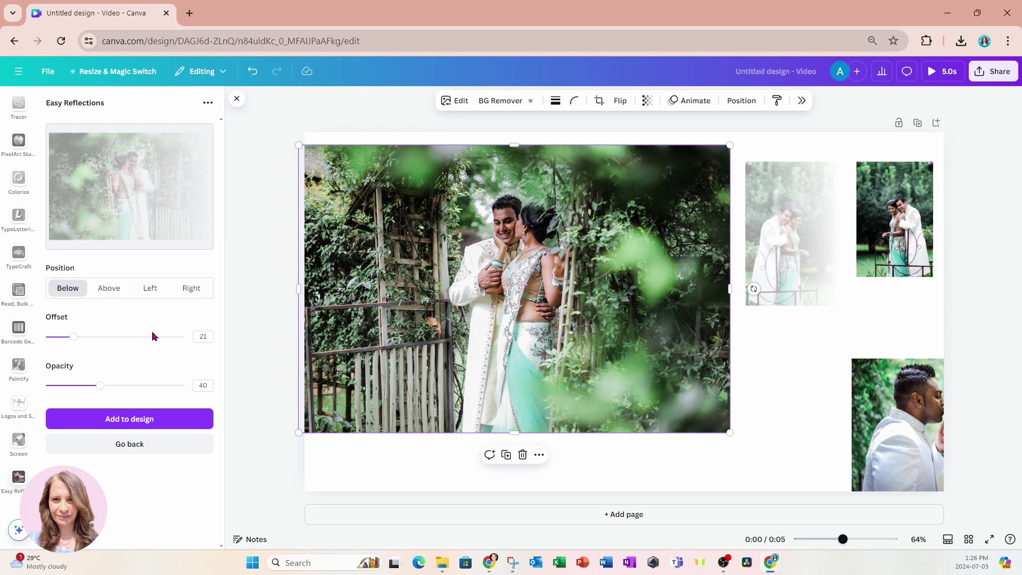
click(144, 296)
click(194, 293)
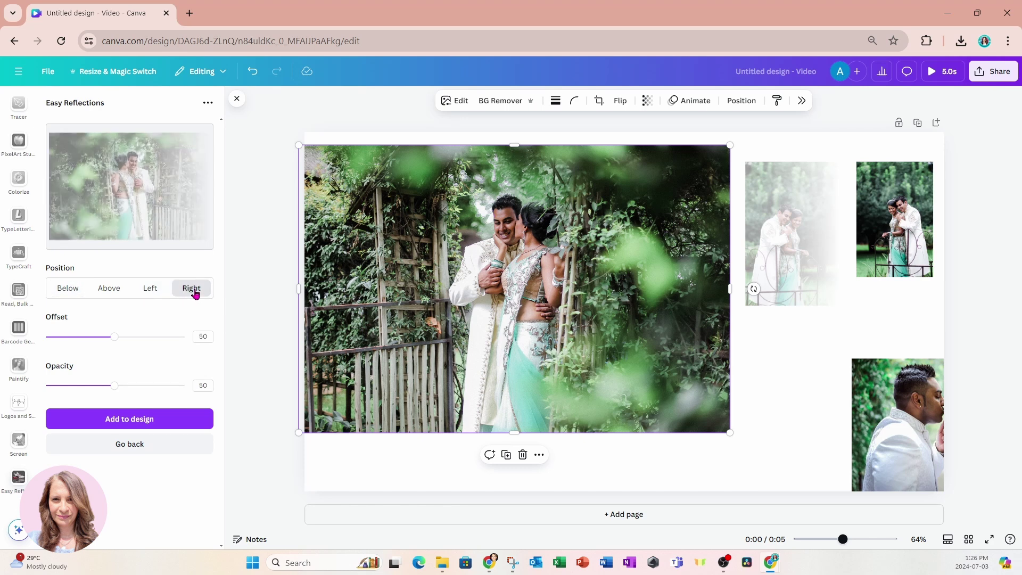
click(149, 294)
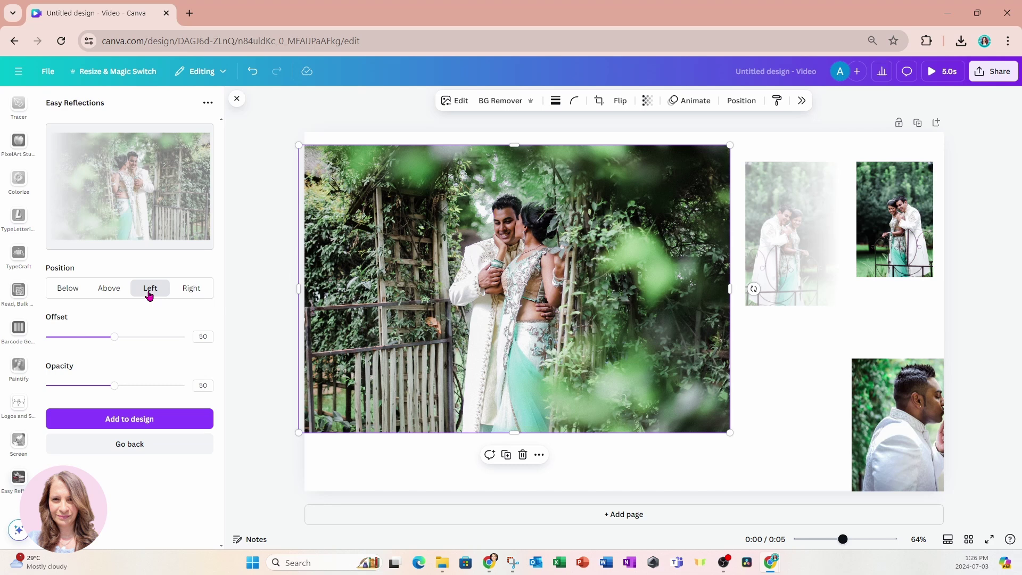
click(86, 422)
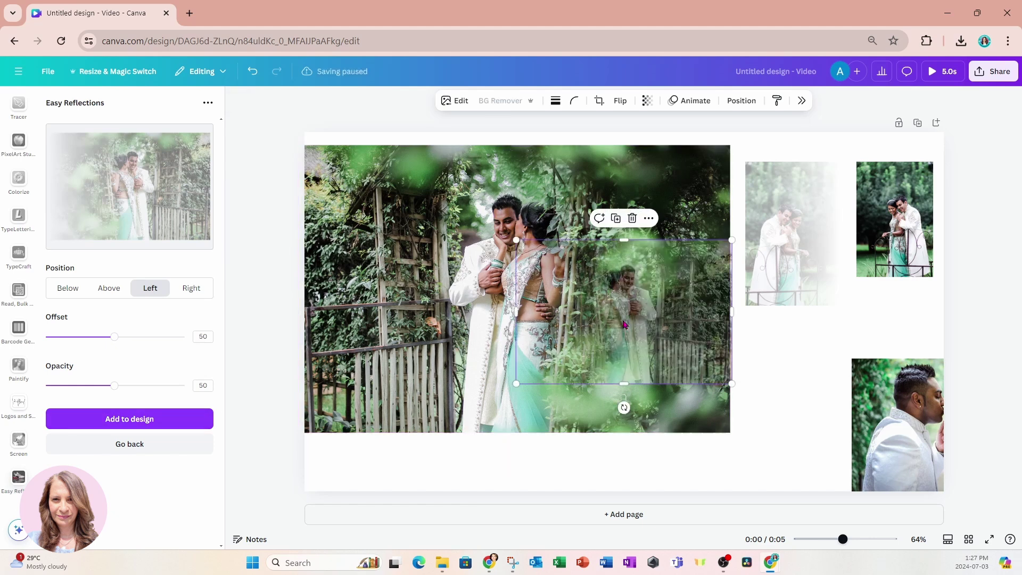
Delete the original garden photo and the small top-right railing photo
click(417, 344)
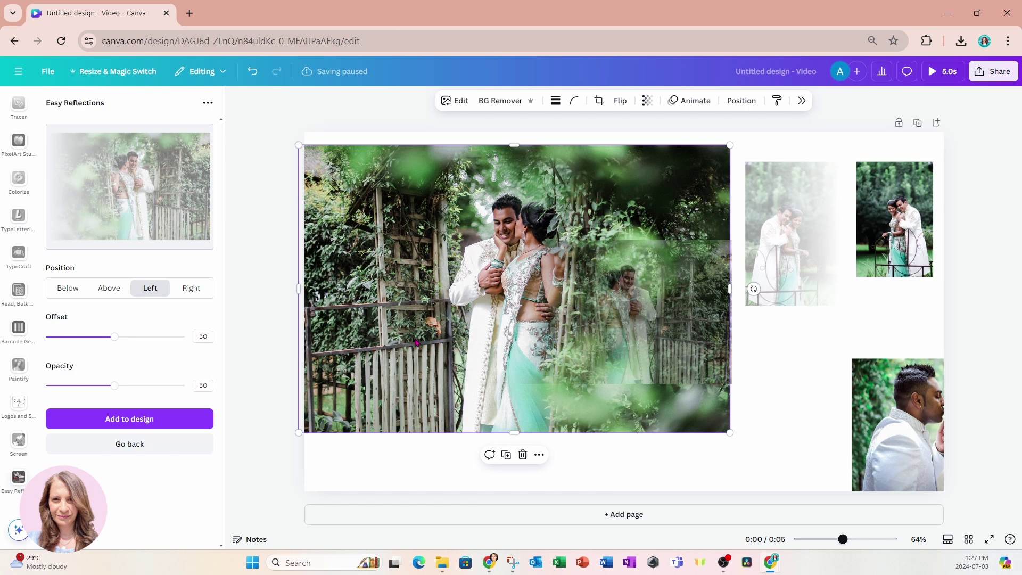
key(Delete)
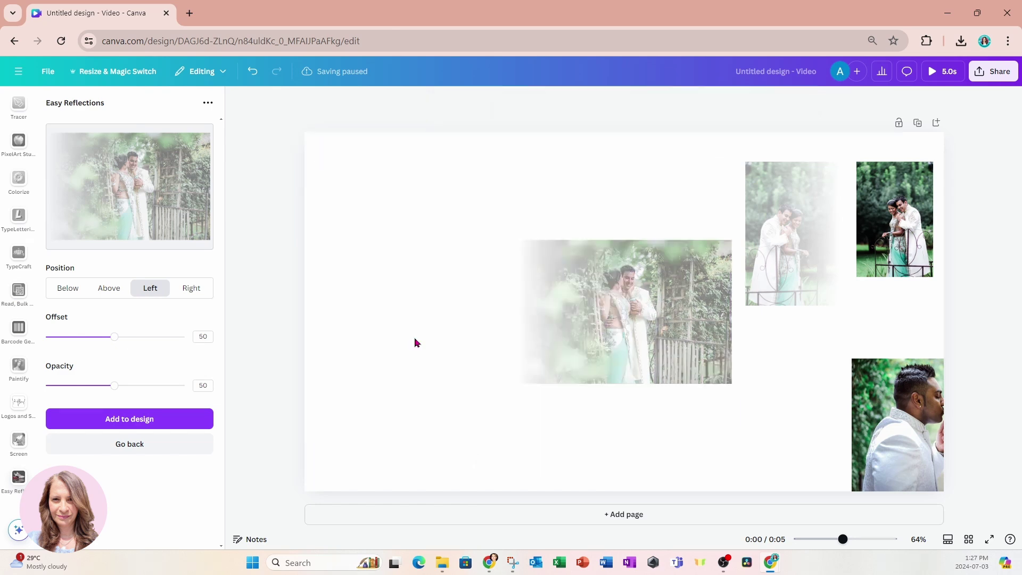
click(908, 243)
key(Delete)
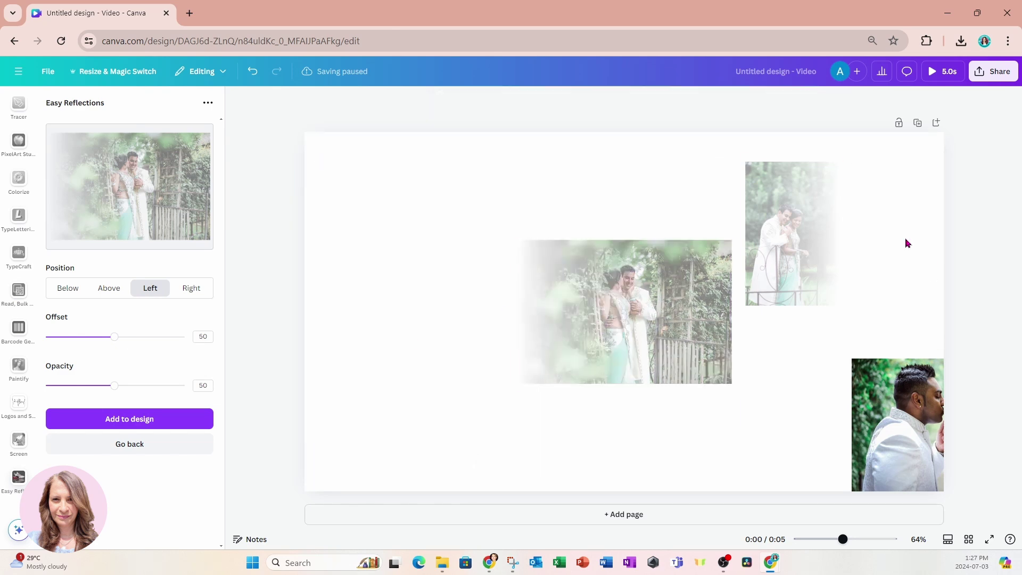
Enlarge one reflection over the left side and the other to 1,002 × 668 at the right
drag(822, 231, 374, 199)
drag(399, 274, 532, 495)
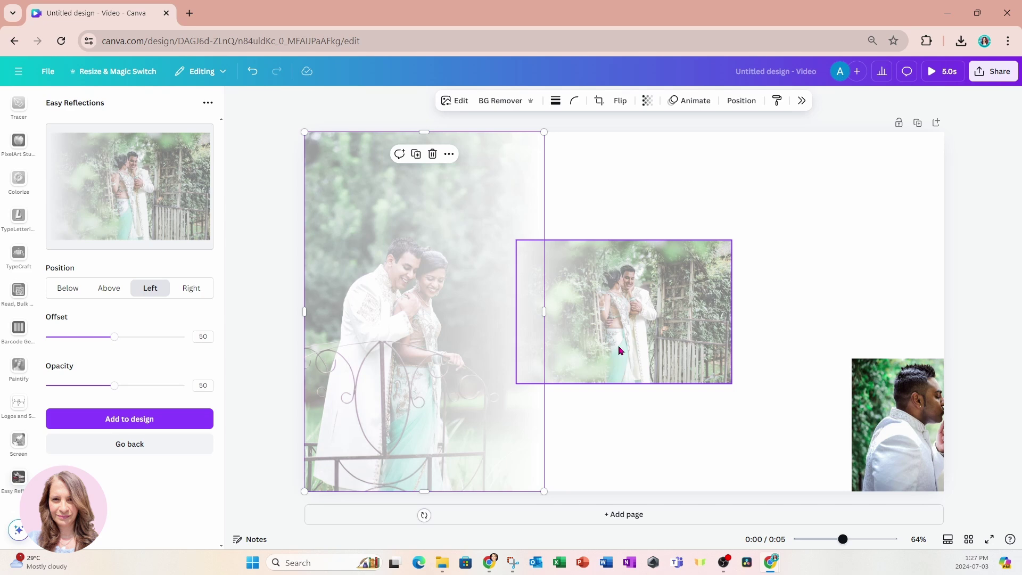
click(617, 346)
drag(632, 338, 810, 251)
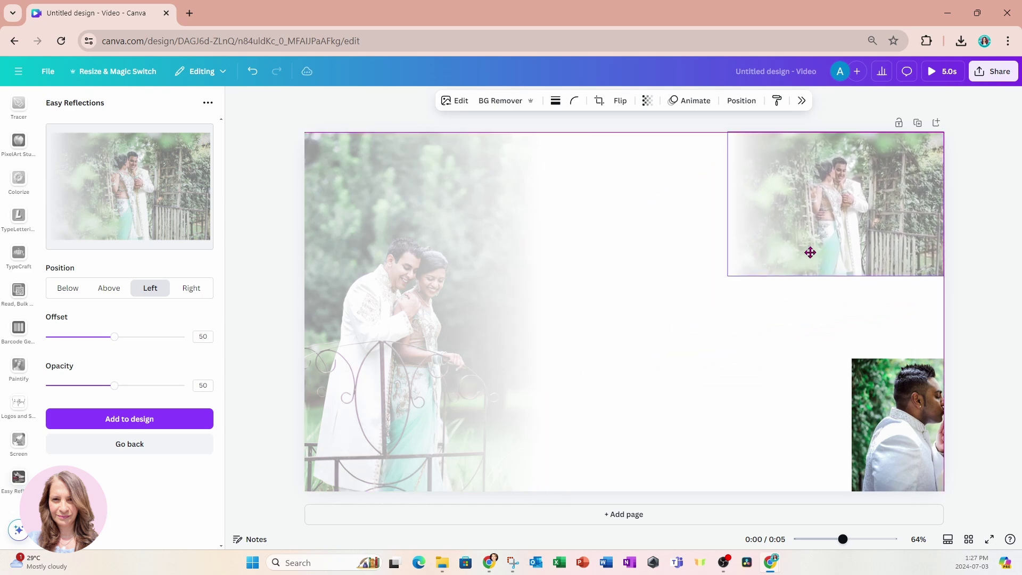
drag(727, 276, 456, 572)
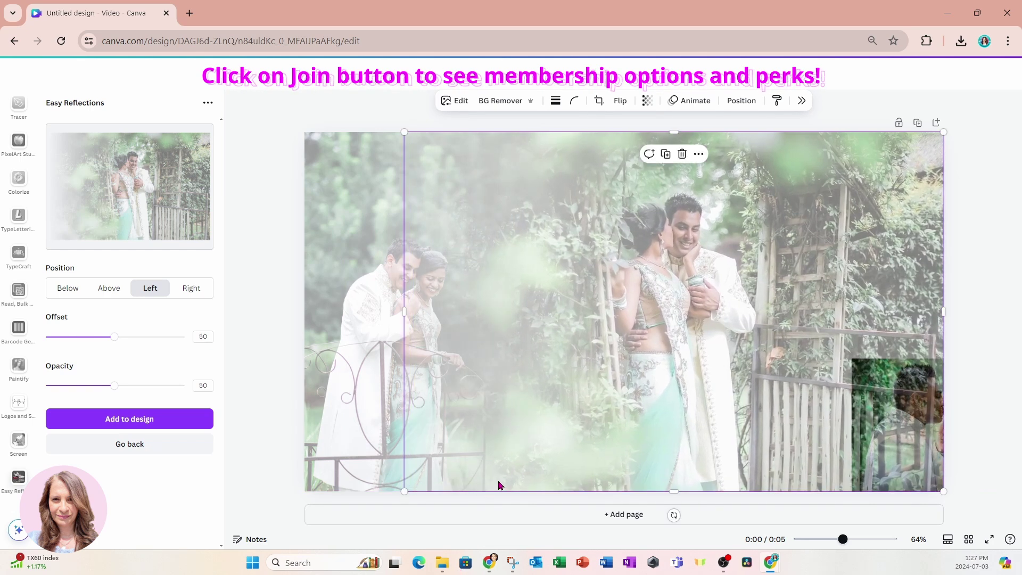
drag(529, 473, 662, 468)
Widen the left reflection image so it stretches past the canvas centre
click(514, 316)
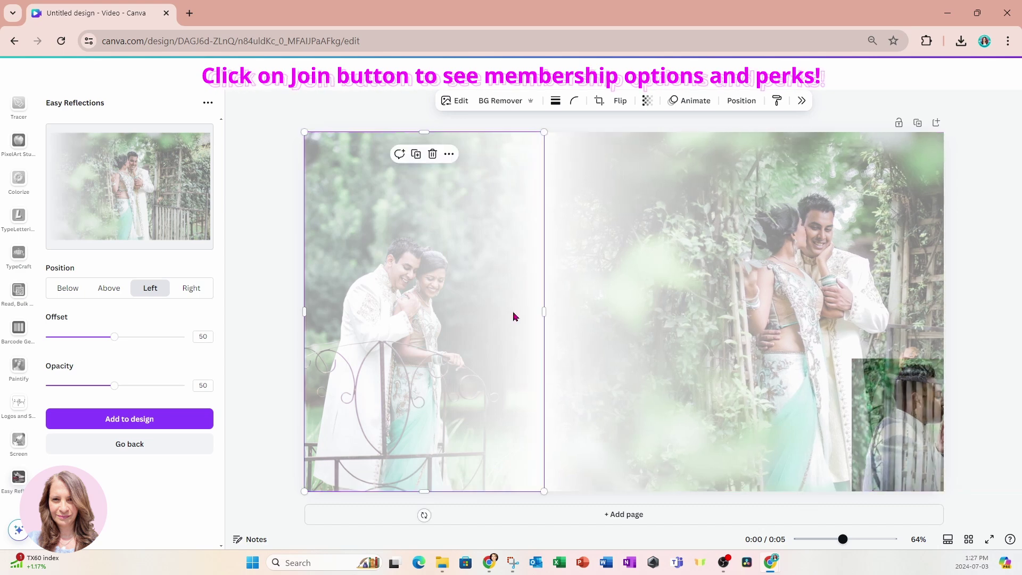
drag(542, 130, 624, 11)
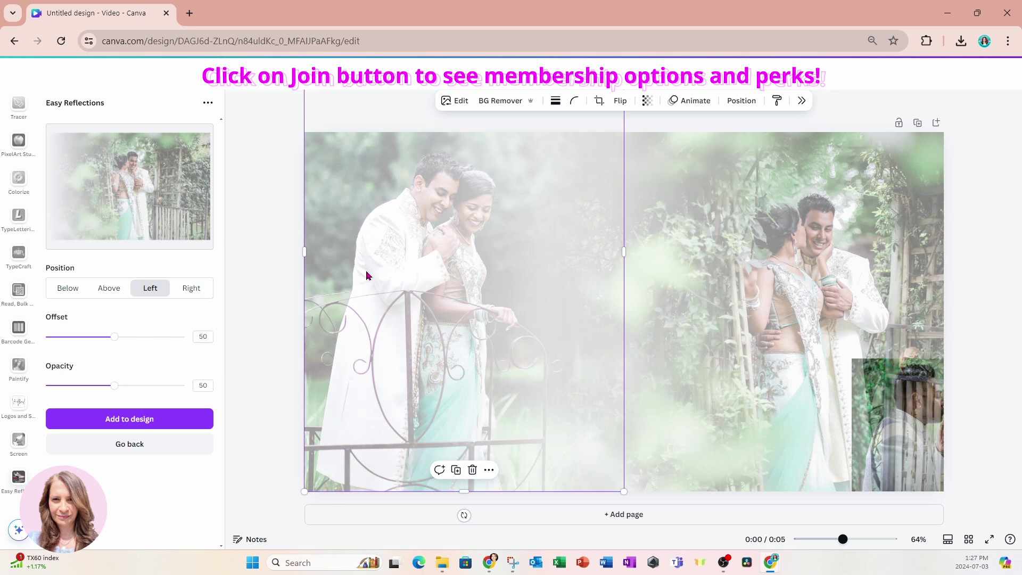
click(280, 297)
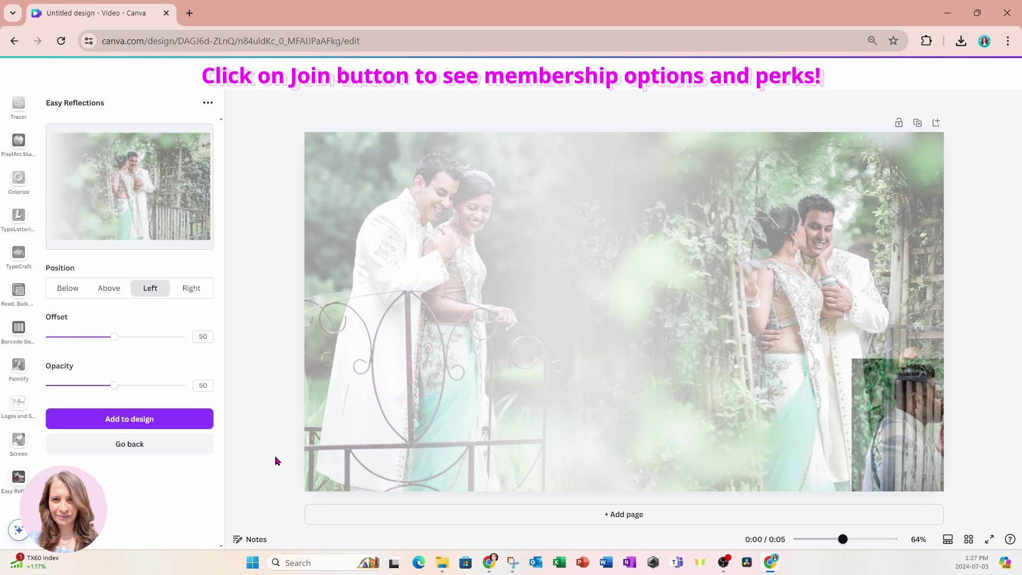
Move the kissing-couple photo to the top of the layer stack
click(744, 303)
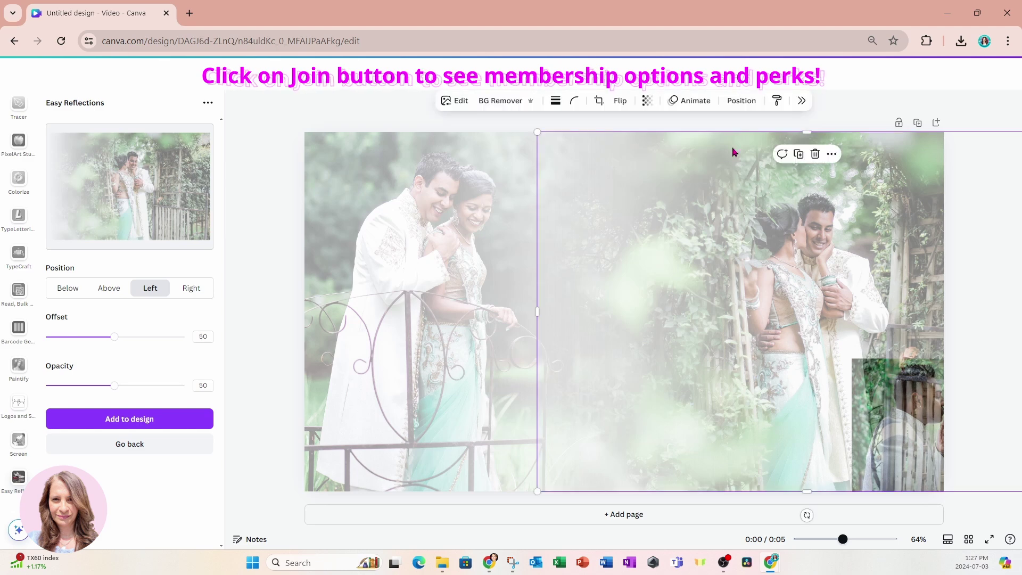
click(740, 101)
click(976, 131)
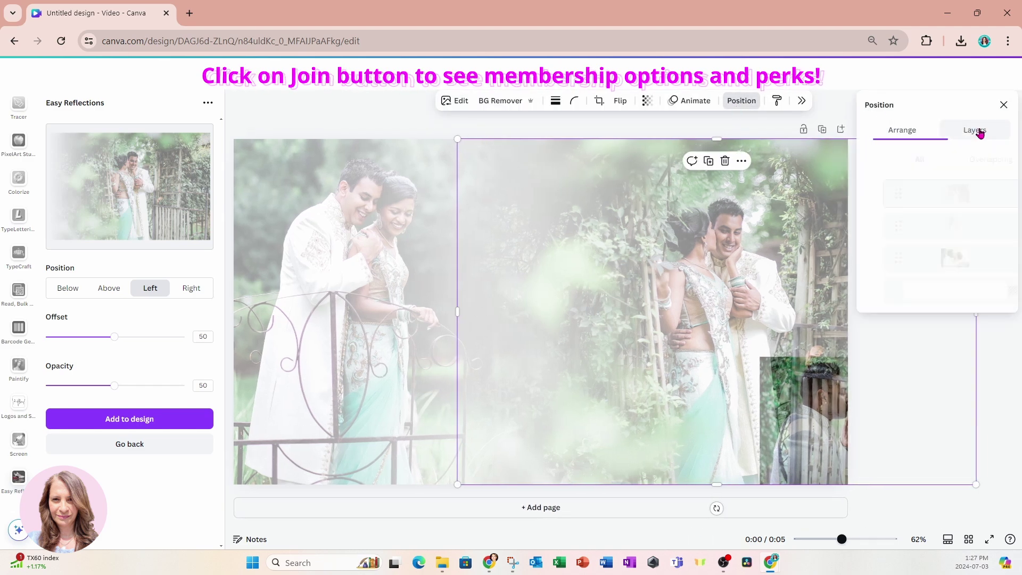
drag(952, 262, 953, 186)
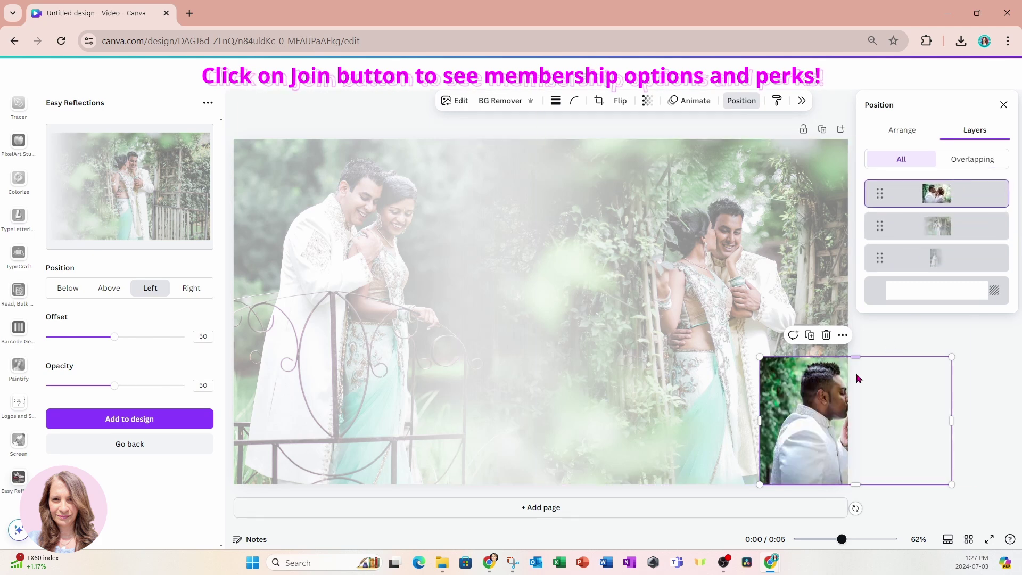
Enlarge the kissing-couple photo in the lower centre and remove its background
drag(805, 415, 453, 413)
drag(607, 355, 747, 254)
drag(696, 354, 657, 353)
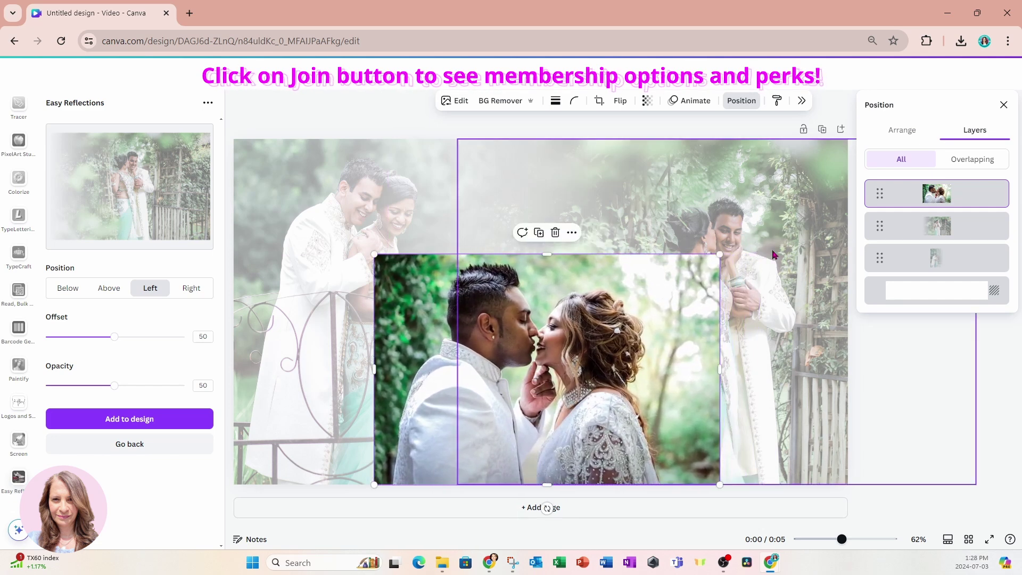
drag(720, 256, 703, 273)
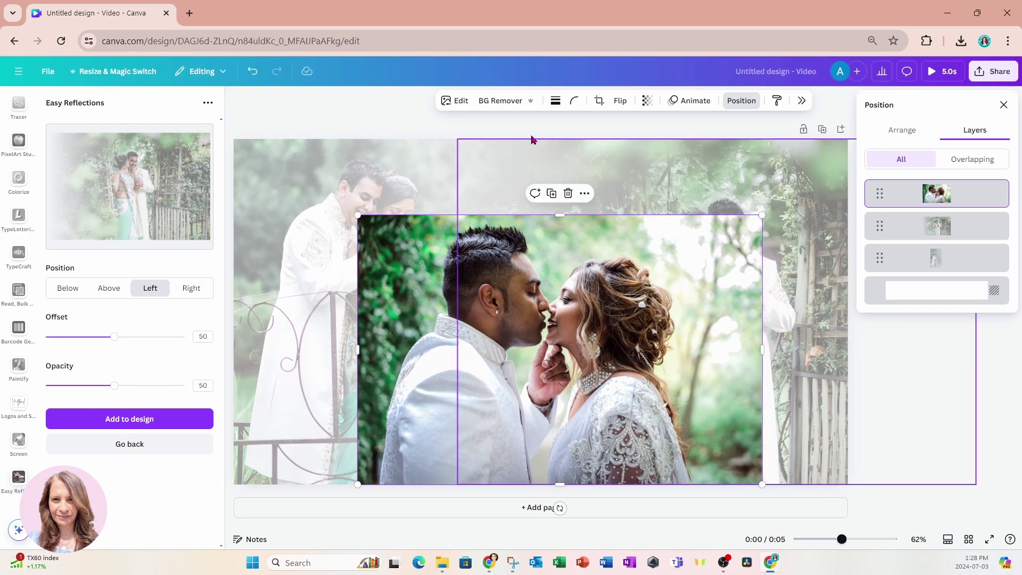
click(498, 103)
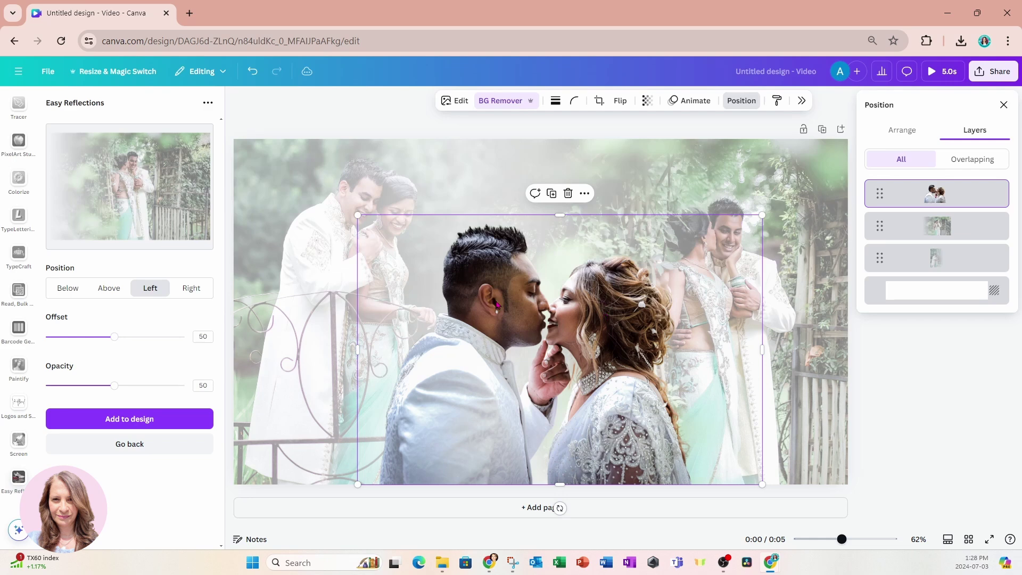
Add a Glow shadow to the cut-out couple, enlarge it to about 1,571 × 1,047, and centre it
drag(357, 215, 337, 203)
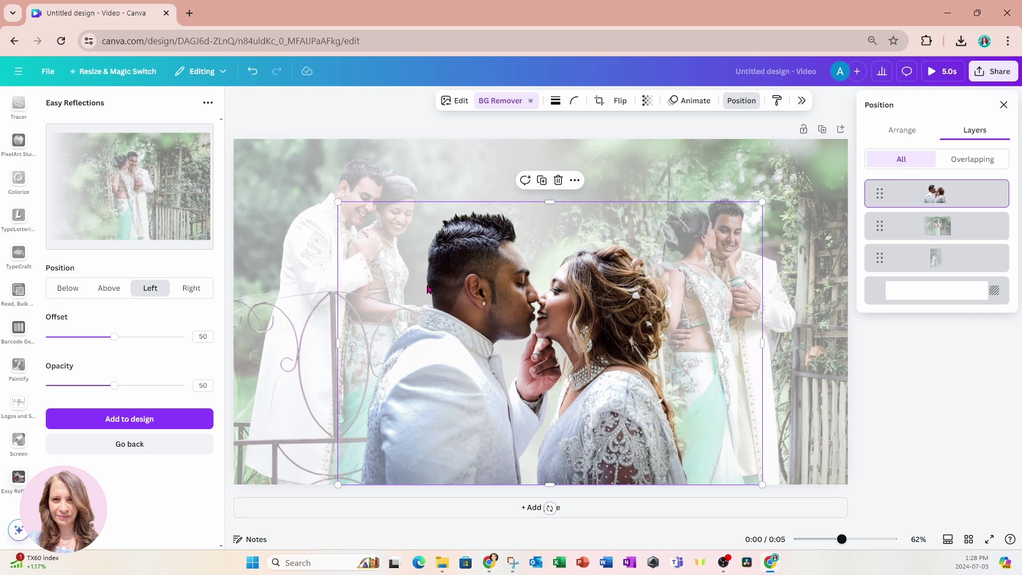
click(452, 104)
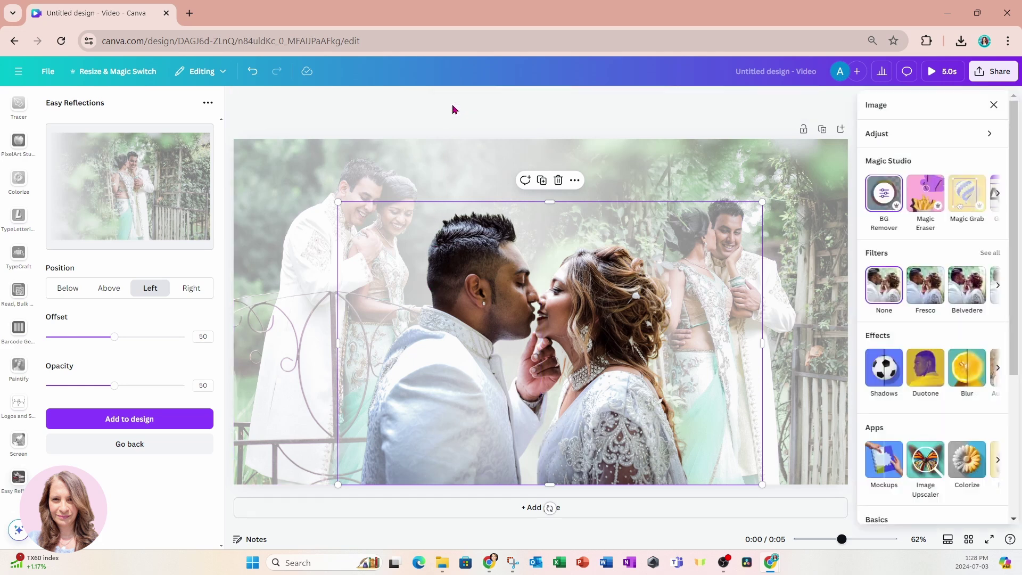
click(885, 376)
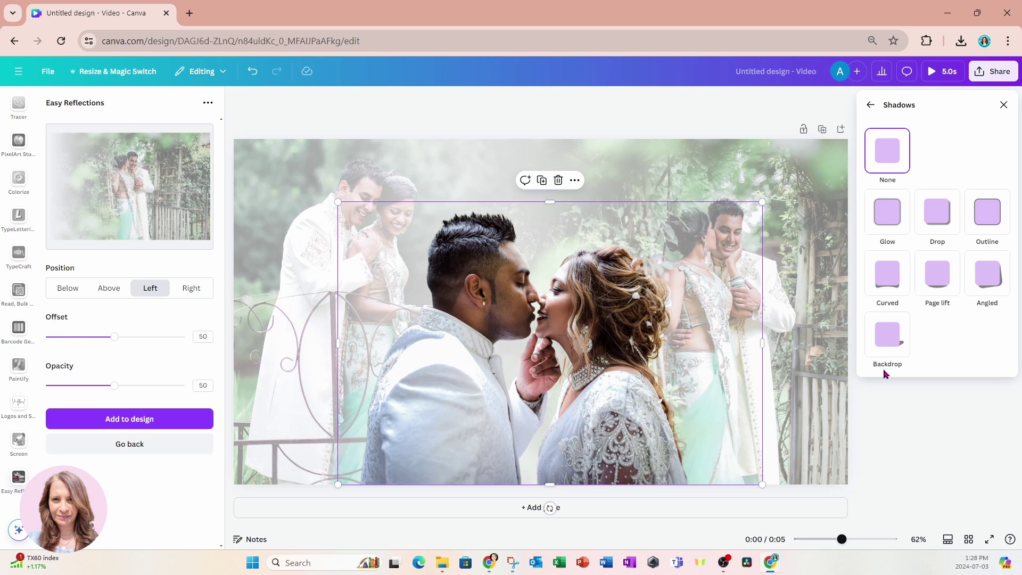
click(899, 219)
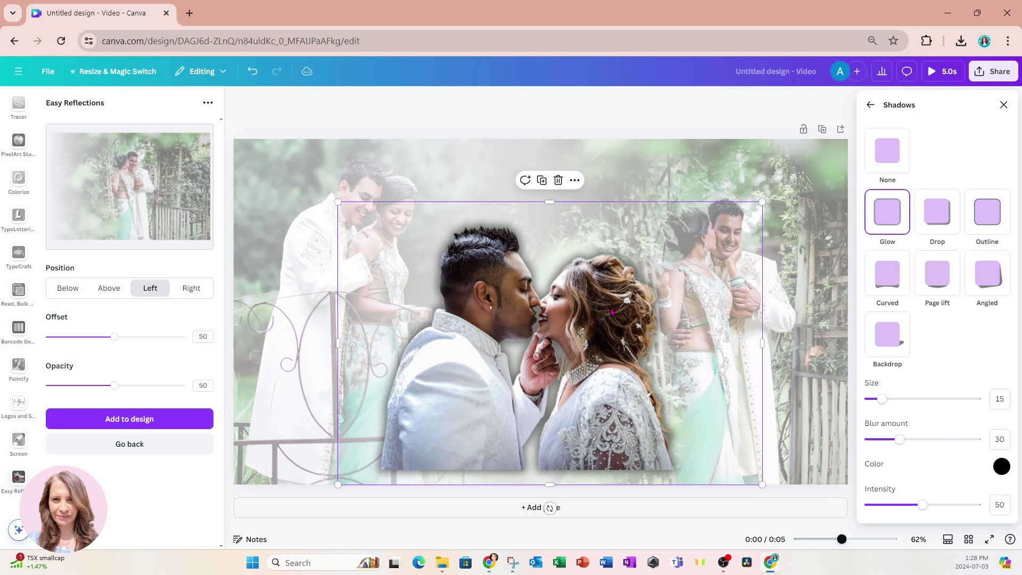
drag(612, 312, 610, 324)
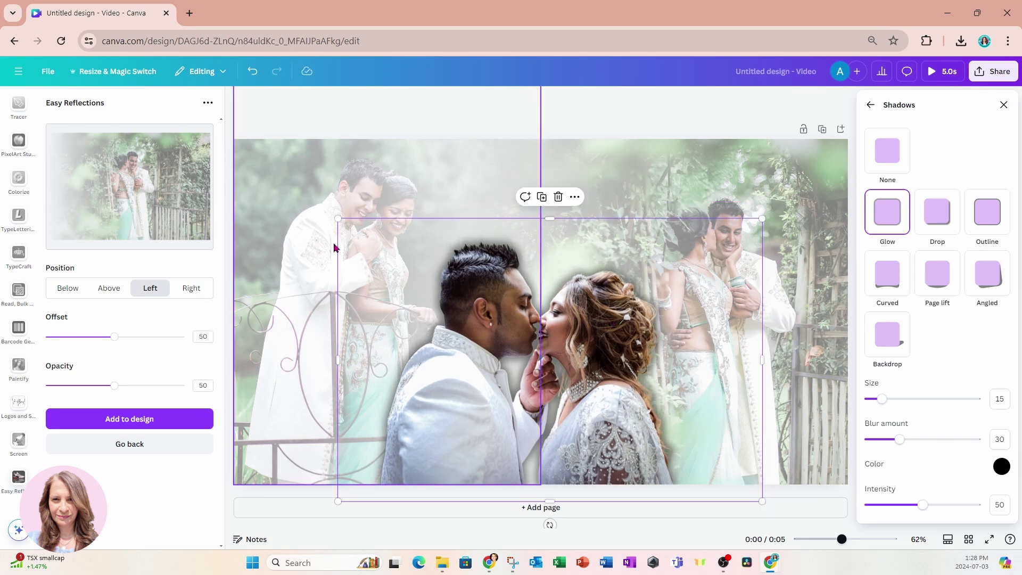
drag(338, 219, 247, 188)
drag(446, 297, 479, 297)
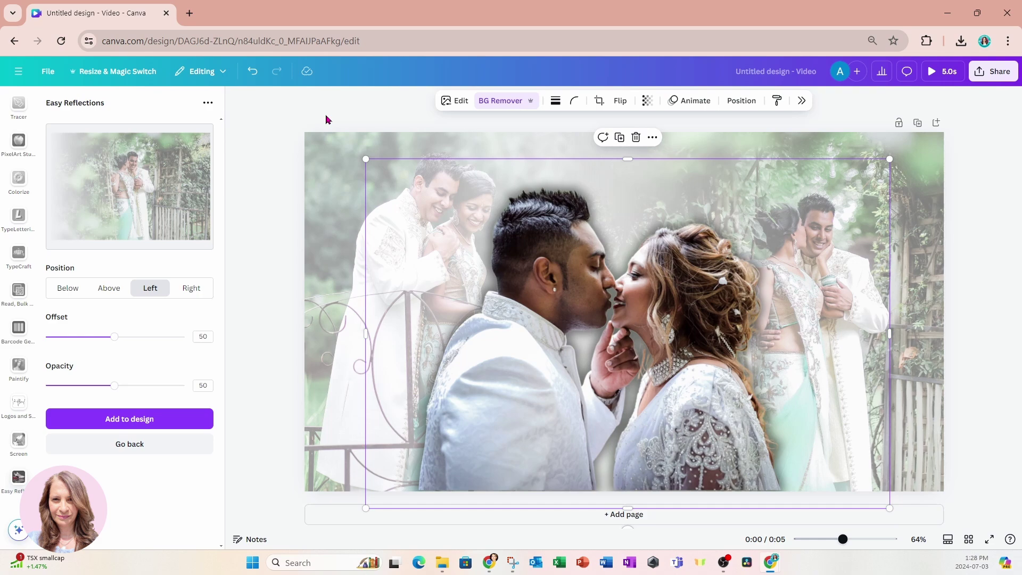
Close Easy Reflections and select the page Background in the Layers list
click(237, 100)
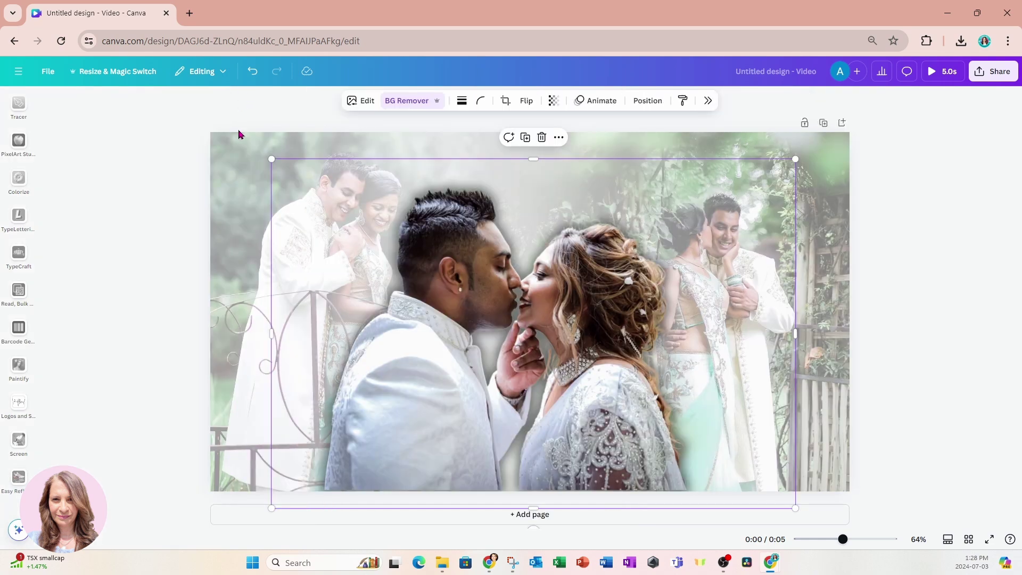
click(228, 169)
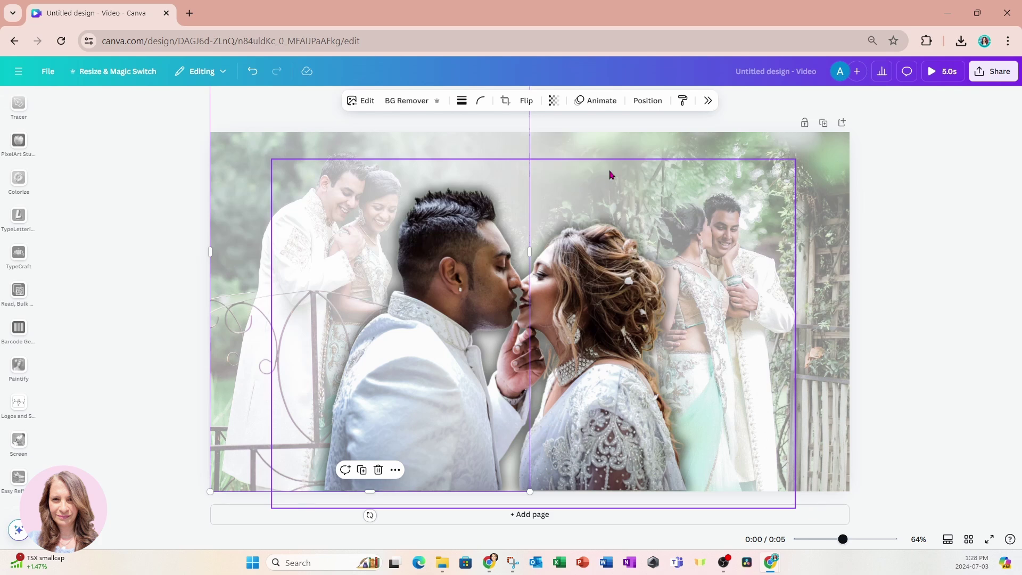
click(645, 101)
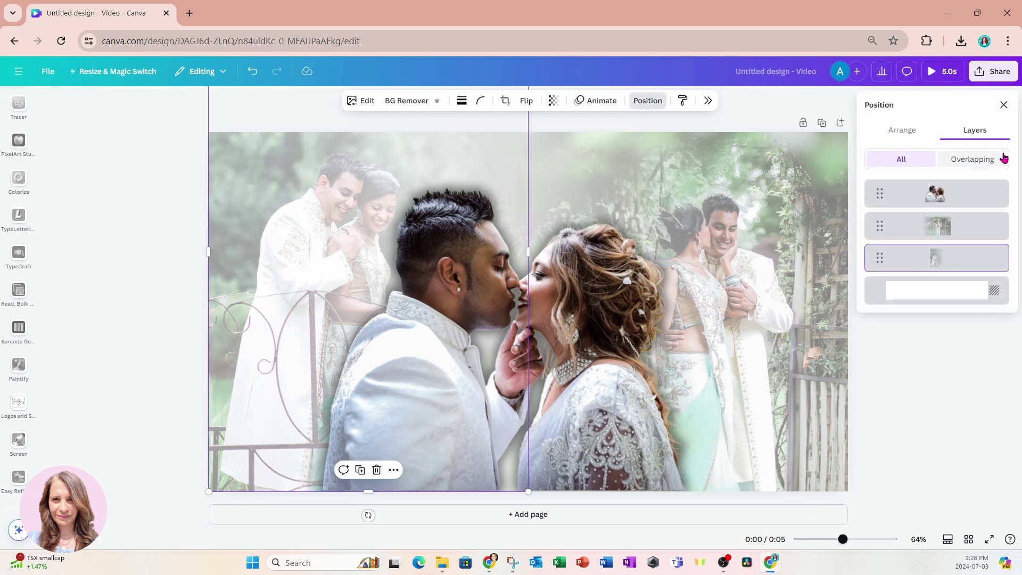
click(948, 299)
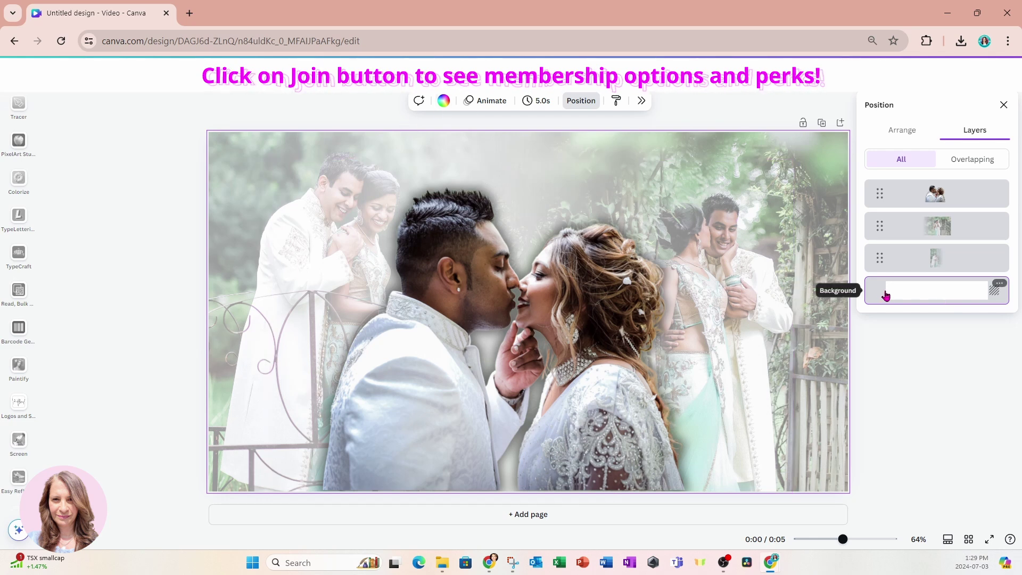
Set the page background colour to the default Yellow swatch (#ffde59)
click(445, 103)
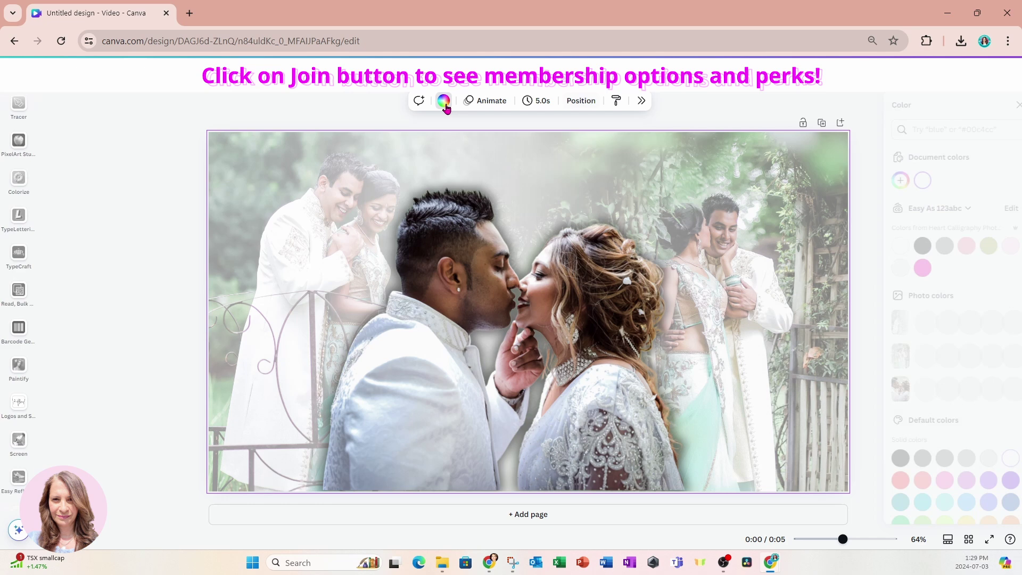
click(940, 517)
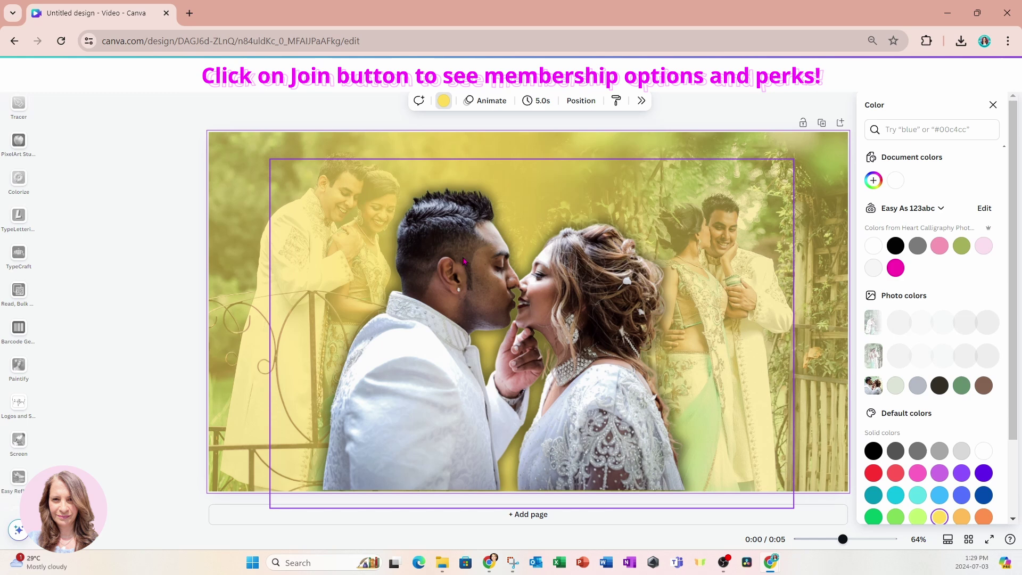
click(202, 267)
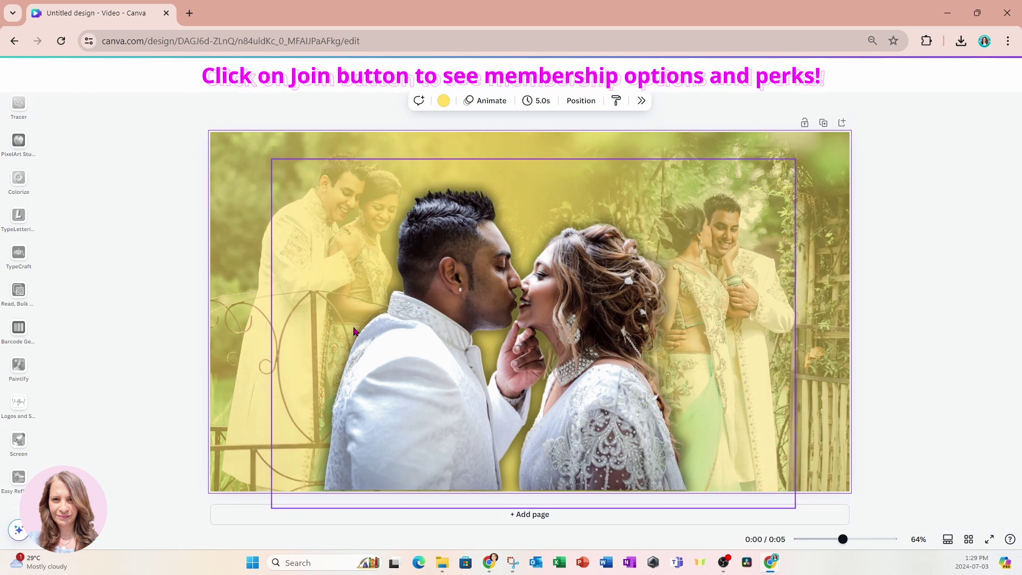